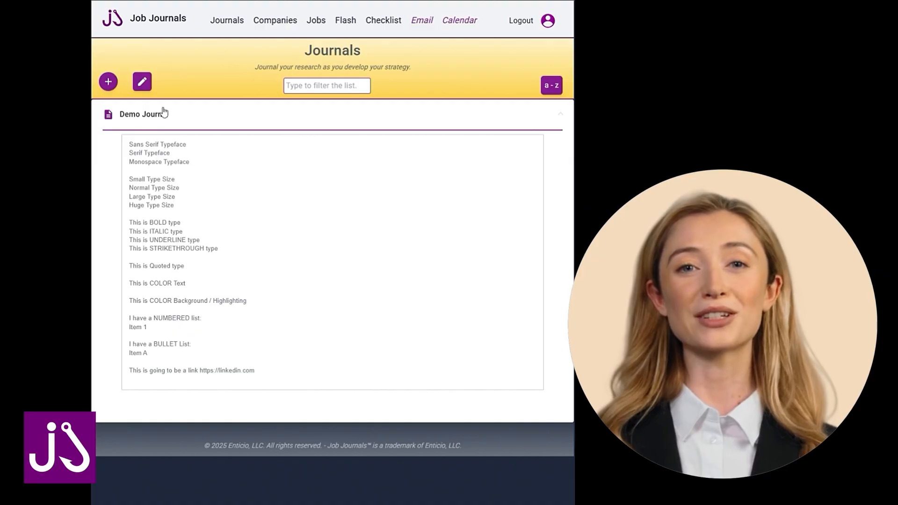
Open the Demo Journal text for editing and review the available typefaces with the "Sans Serif Typeface" line.
click(128, 145)
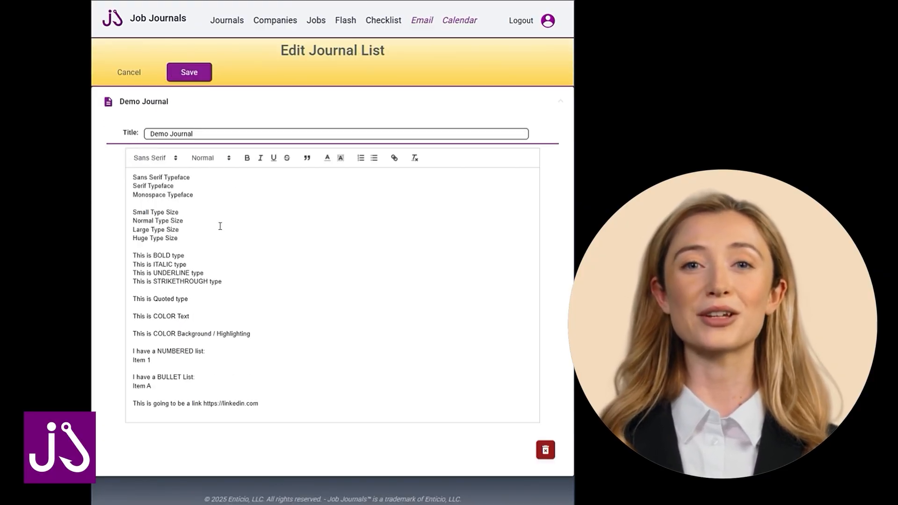
click(163, 160)
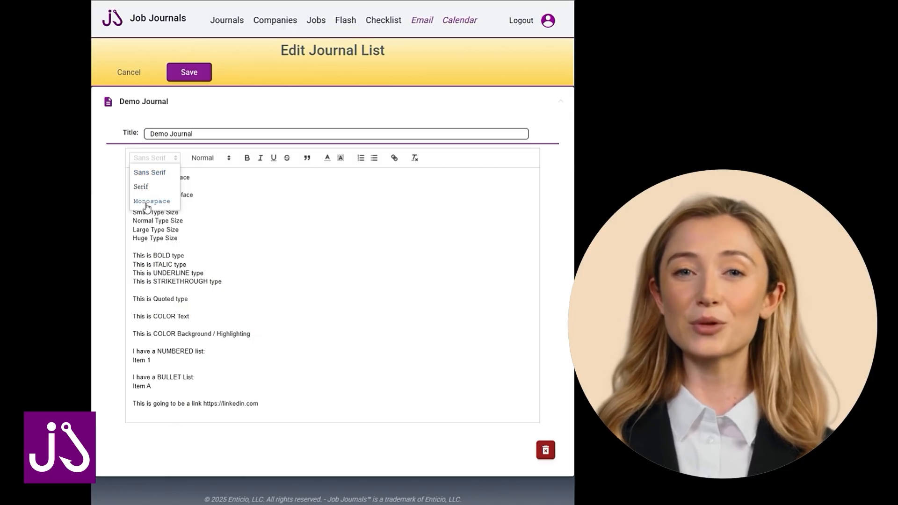
click(234, 183)
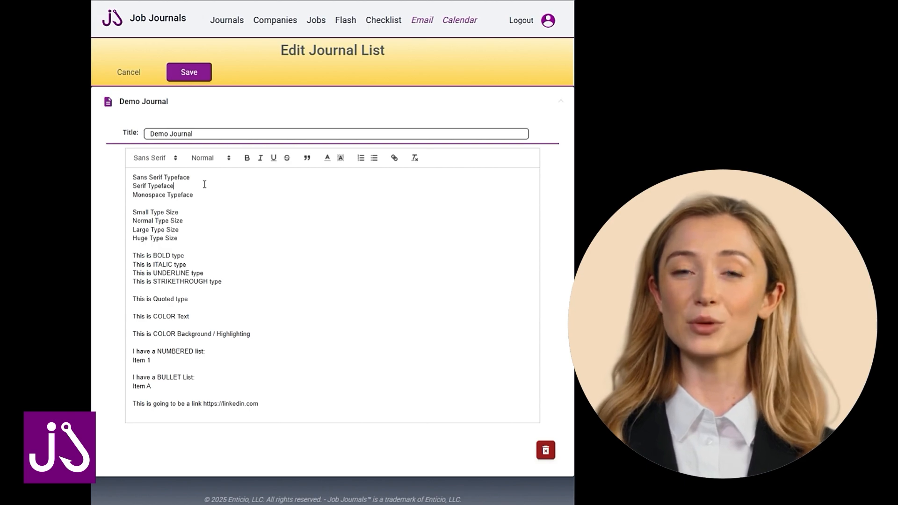
drag(204, 178, 132, 174)
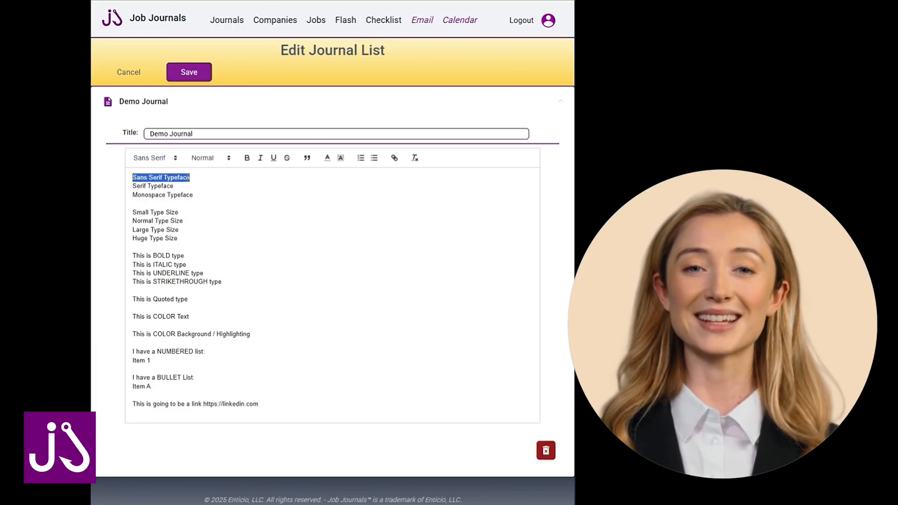
click(199, 181)
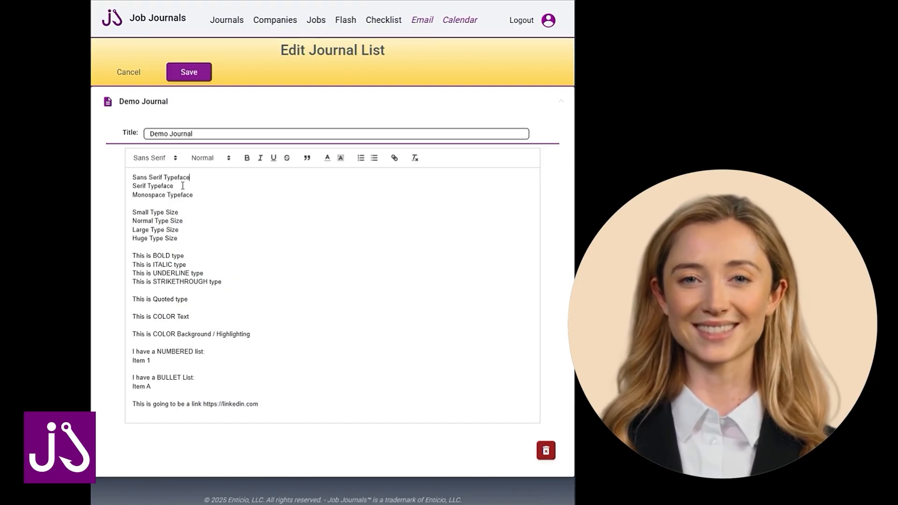
Set the "Serif Typeface" line to the Serif typeface and the "Monospace Typeface" line to Monospace.
drag(182, 185, 134, 186)
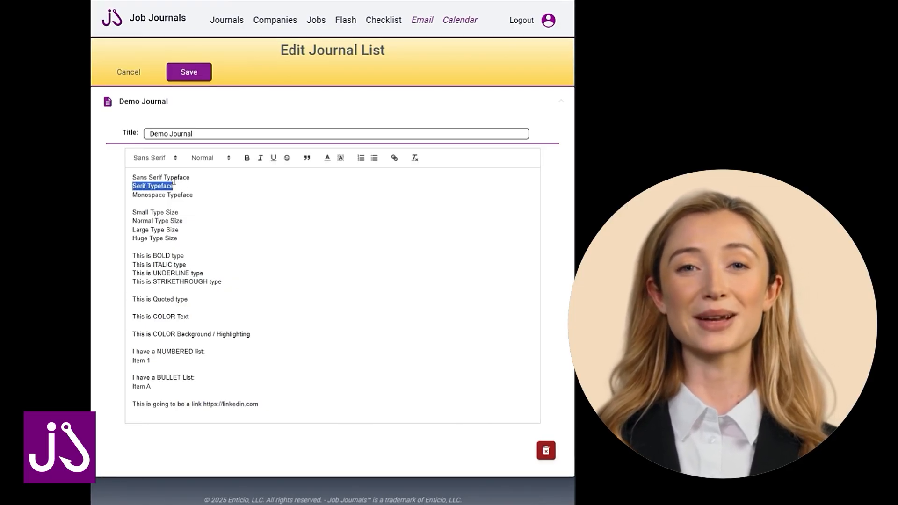
click(162, 158)
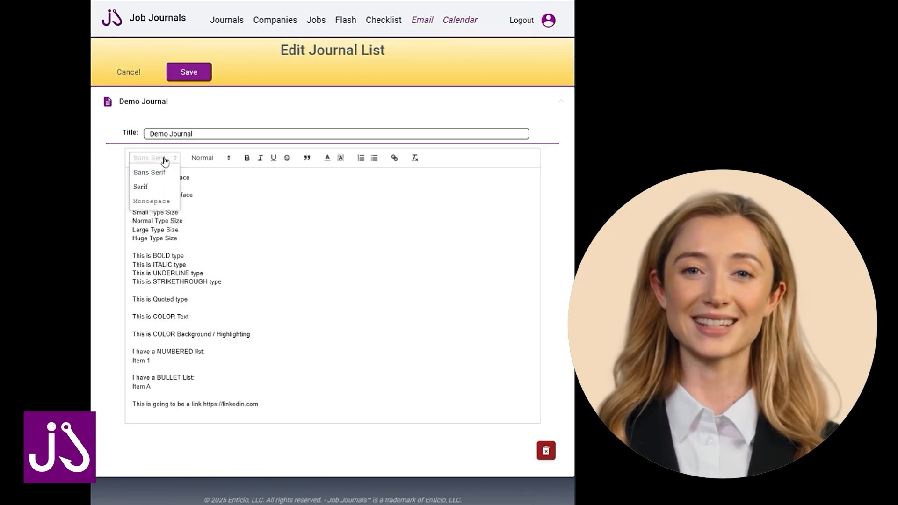
click(137, 187)
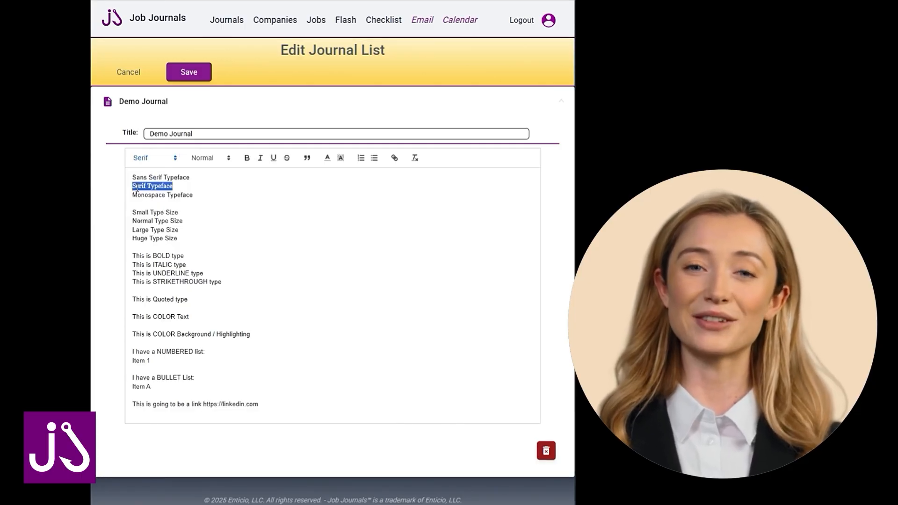
click(188, 187)
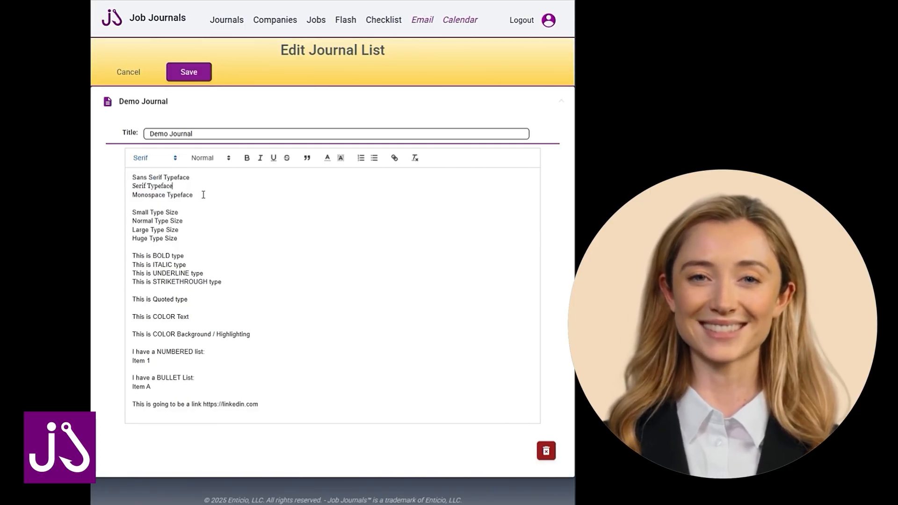
drag(204, 195, 136, 193)
click(162, 158)
click(154, 202)
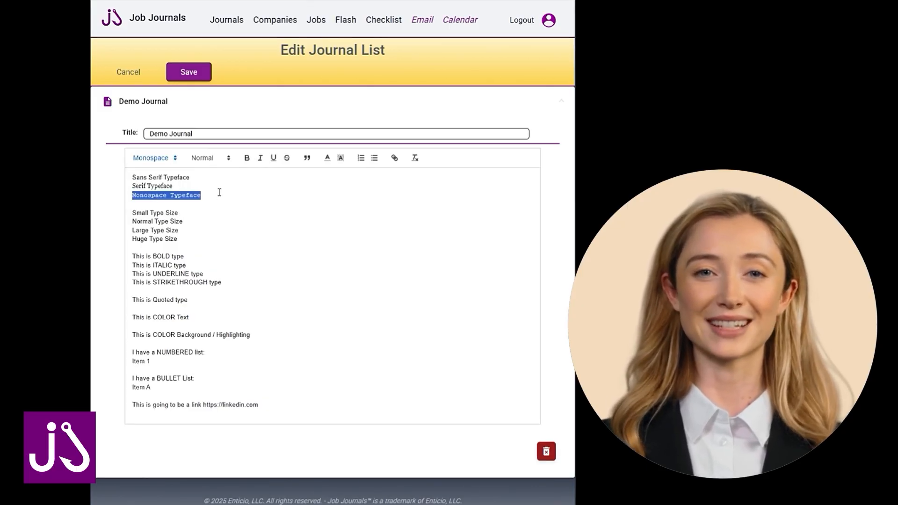
click(224, 194)
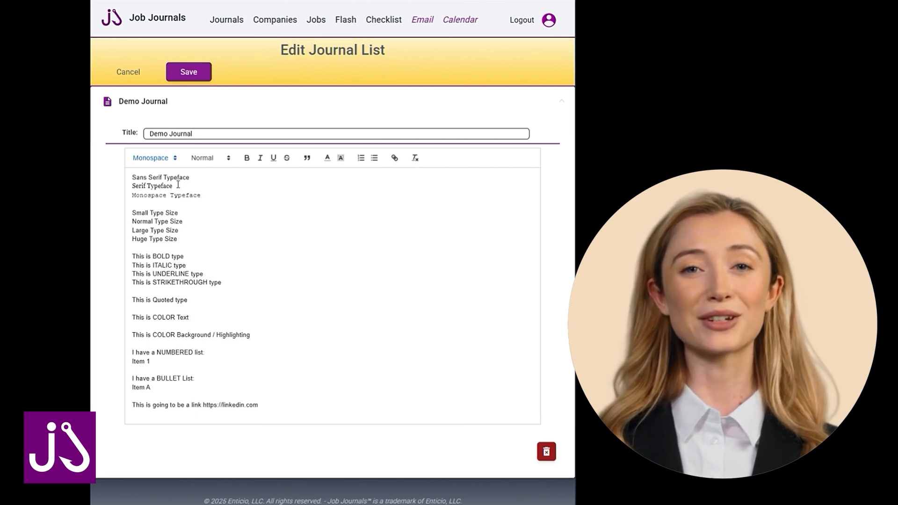
Add the heading "This is a Title" above the first line, formatted in the Serif typeface at Huge size.
click(132, 177)
key(Return)
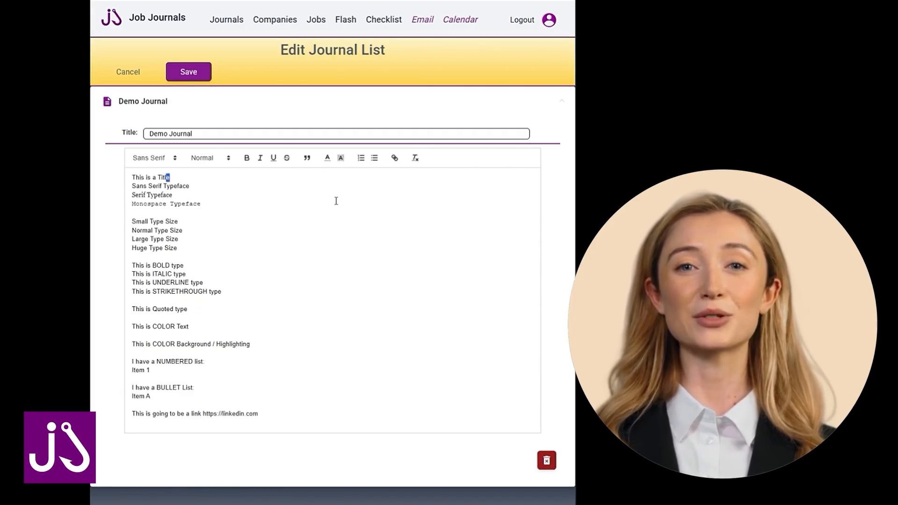
key(shift+Left)
key(shift+Left)
key(shift+Left)
key(shift+Left)
key(shift+Left)
key(shift+Left)
key(shift+Left)
key(shift+Left)
key(shift+Left)
key(shift+Left)
key(shift+Left)
key(shift+Left)
key(shift+Left)
key(shift+Left)
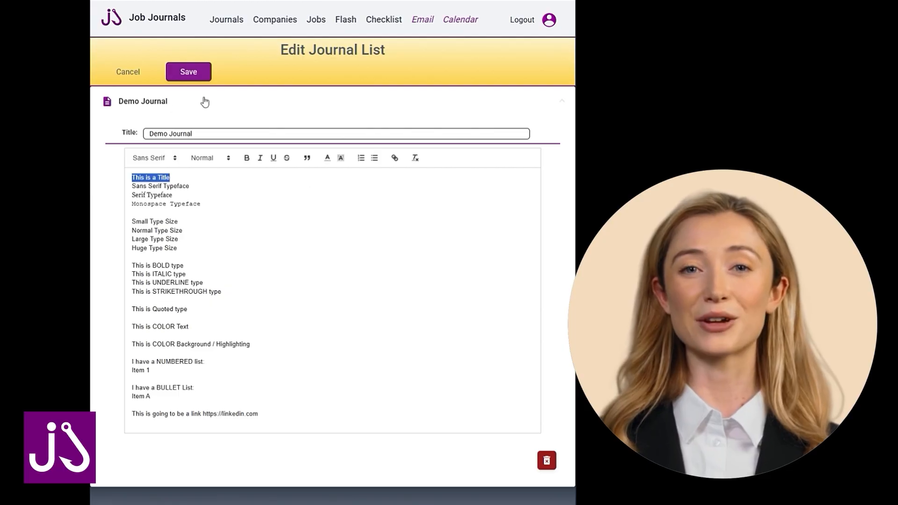
click(156, 159)
click(140, 187)
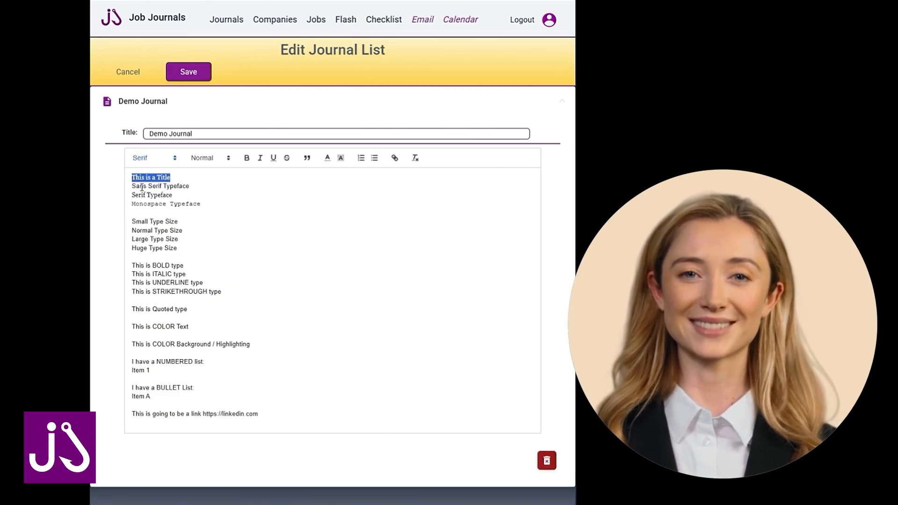
click(209, 159)
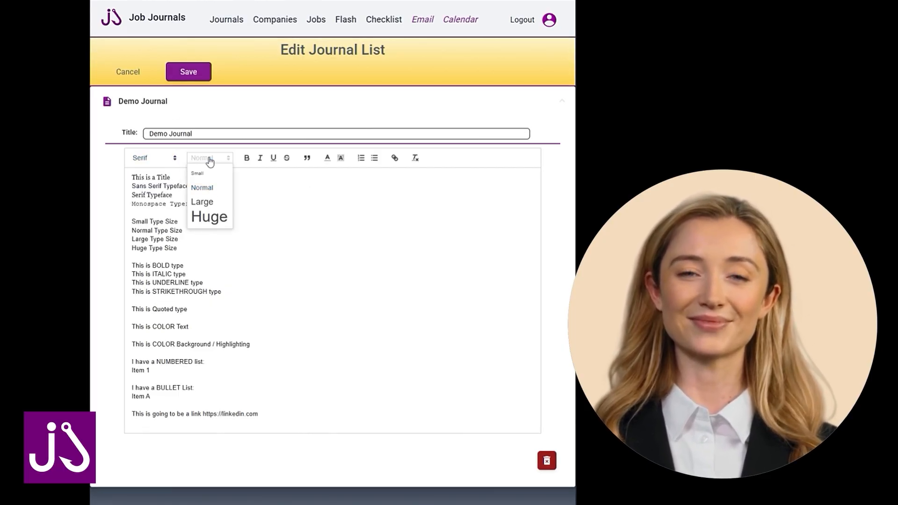
click(202, 217)
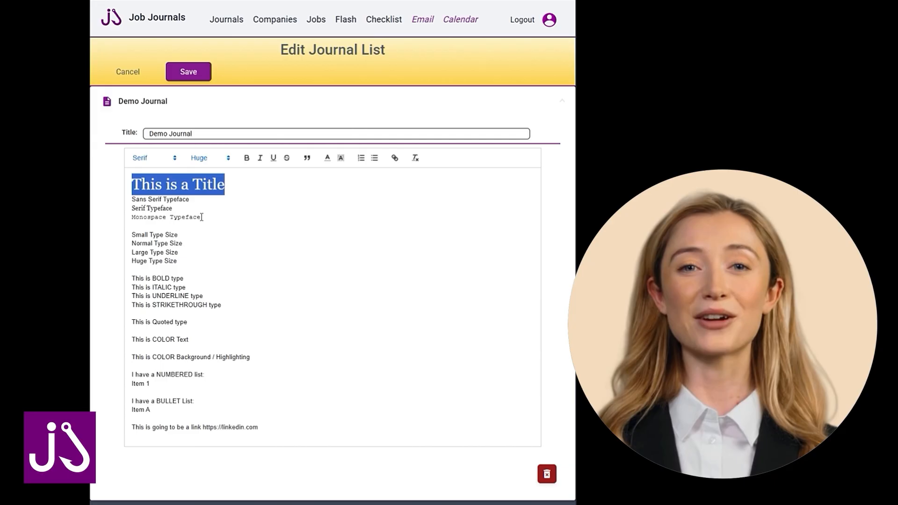
click(228, 227)
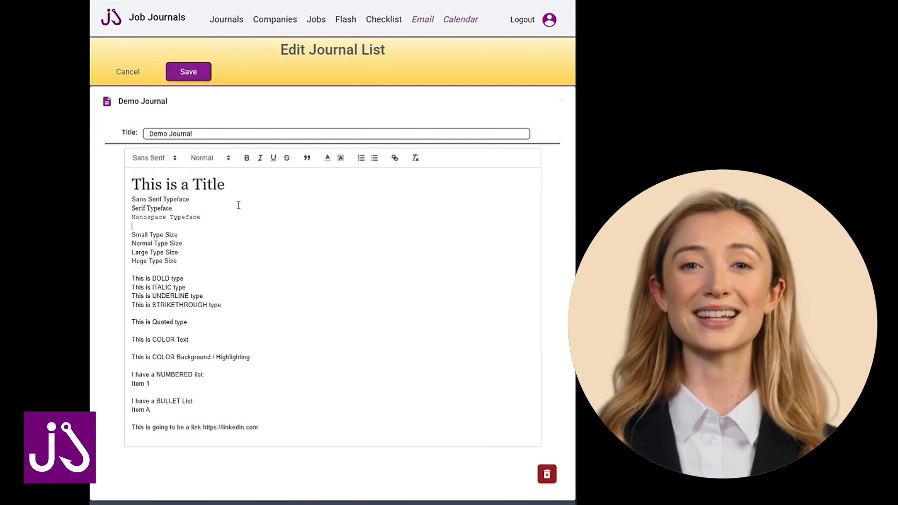
Examine the typeface and size settings applied to the title and the typeface sample lines.
click(219, 200)
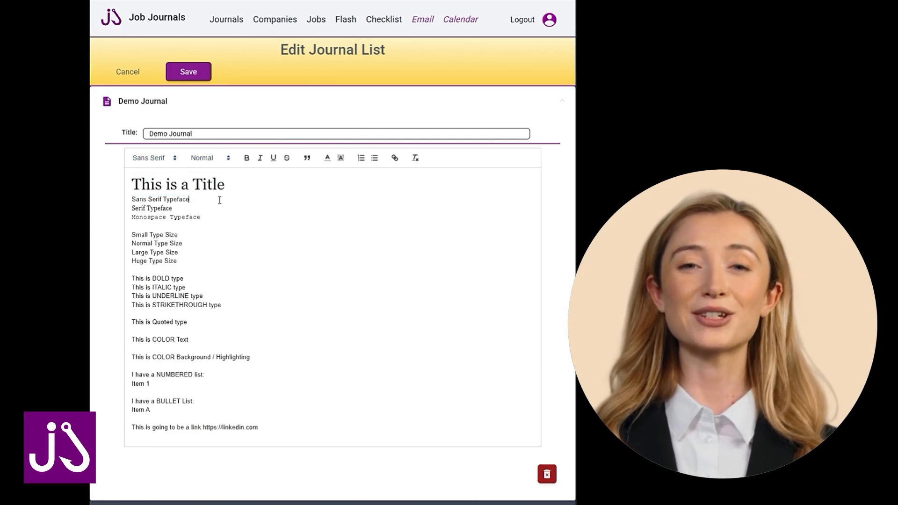
click(181, 207)
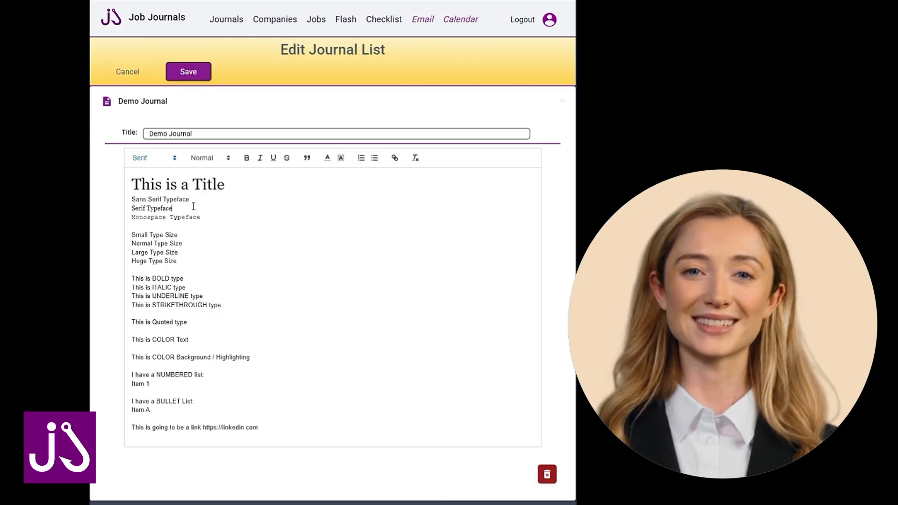
click(180, 226)
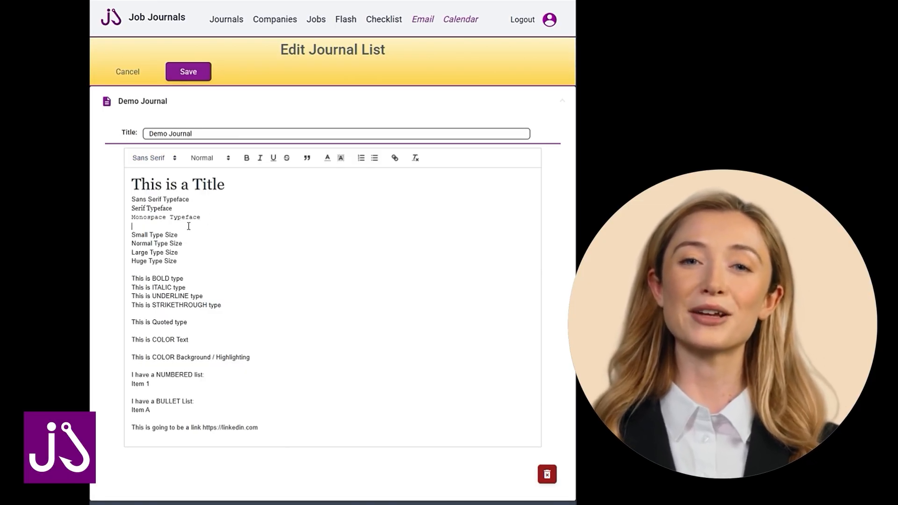
click(237, 184)
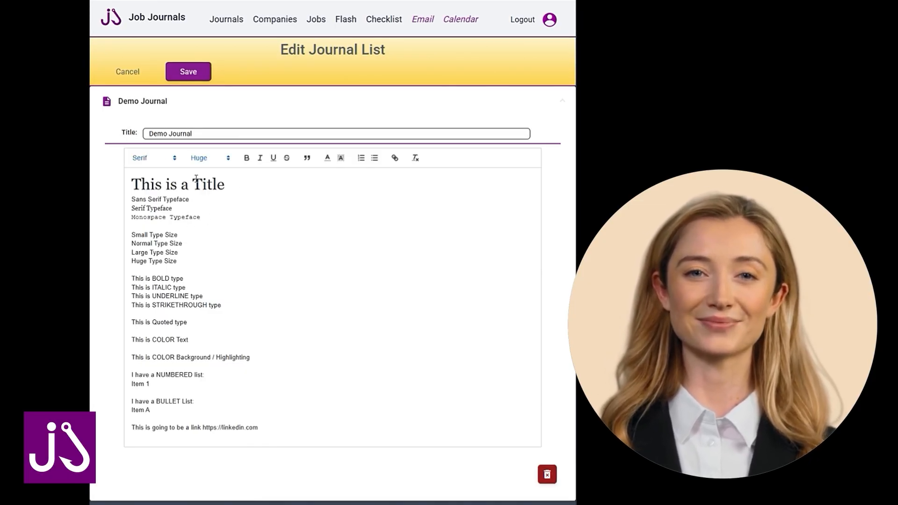
click(187, 221)
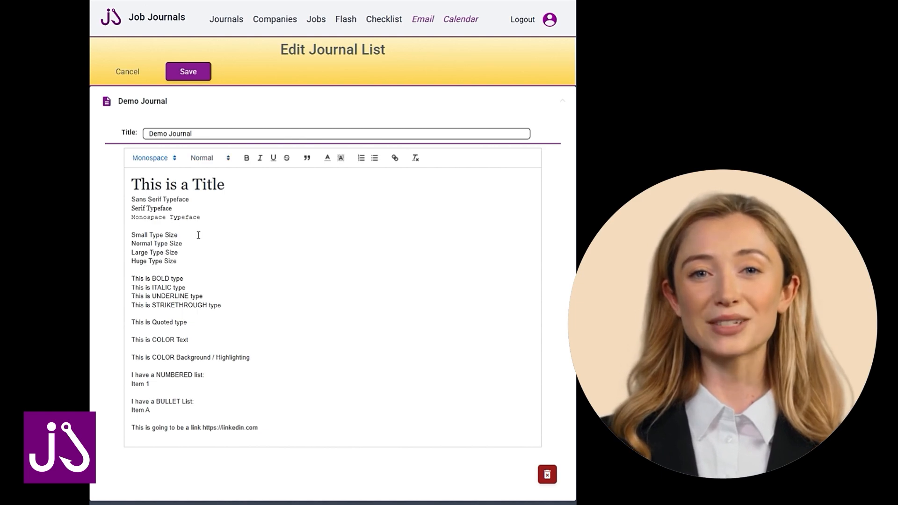
Set the "Small Type Size" line to Small and the "Large Type Size" line to Large.
drag(199, 234, 131, 235)
click(210, 158)
click(201, 174)
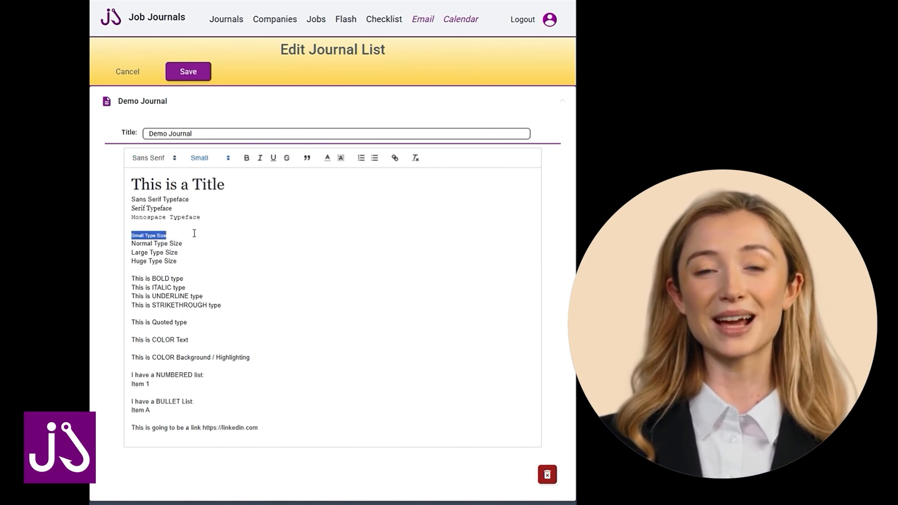
drag(196, 244, 131, 244)
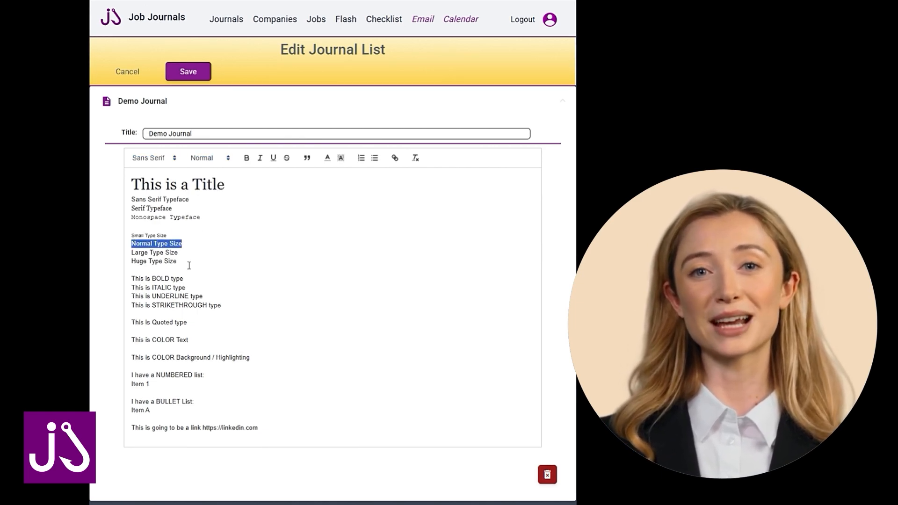
drag(185, 253, 131, 253)
click(209, 158)
click(209, 208)
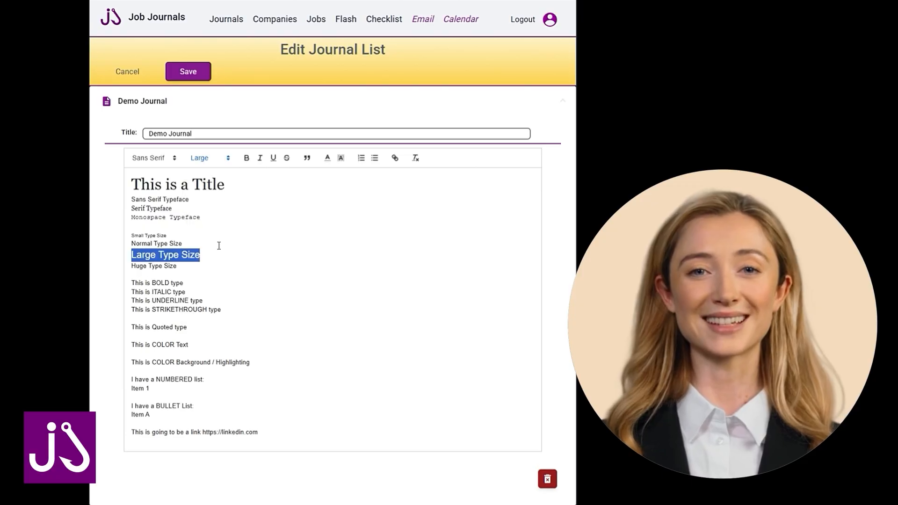
click(218, 252)
Set the "Huge Type Size" line to the Huge size.
drag(190, 267, 131, 267)
click(209, 158)
click(198, 220)
click(318, 297)
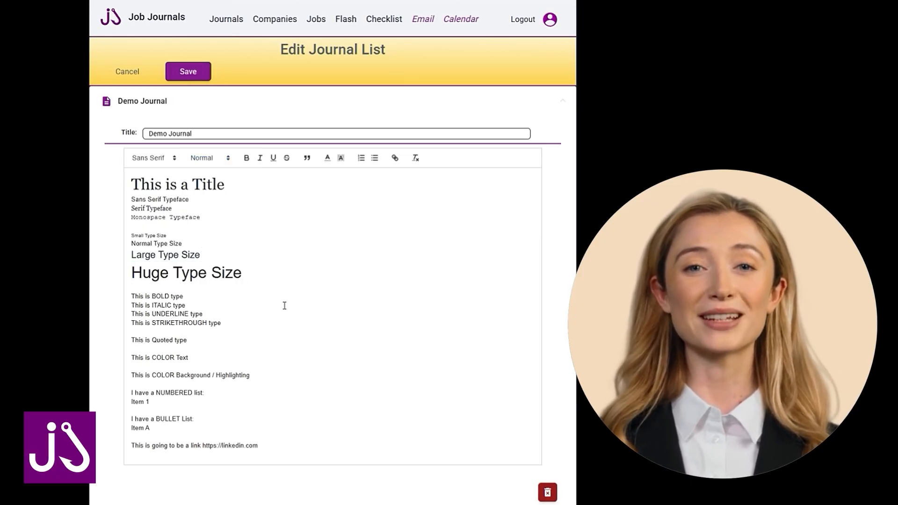
Try the Serif and Monospace typefaces on the four type size lines, restoring Sans Serif at the end.
drag(250, 273, 132, 234)
click(151, 158)
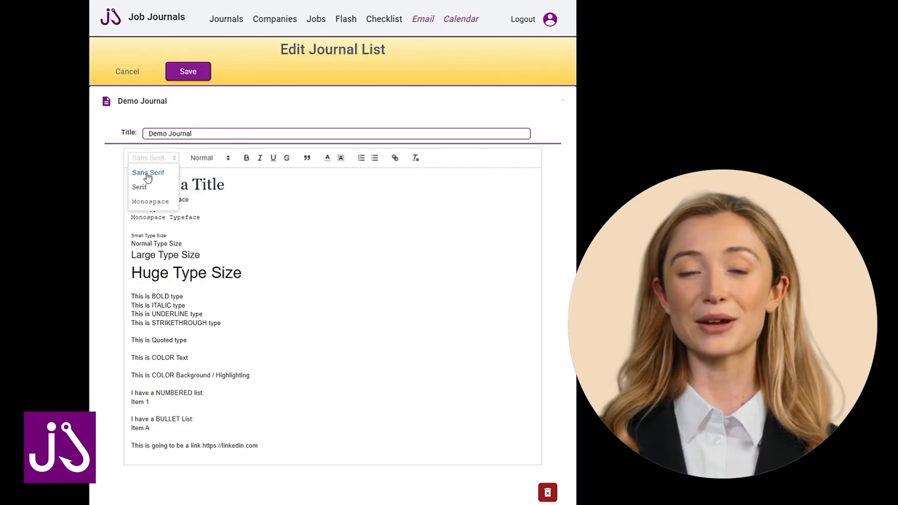
click(143, 187)
click(150, 159)
click(147, 201)
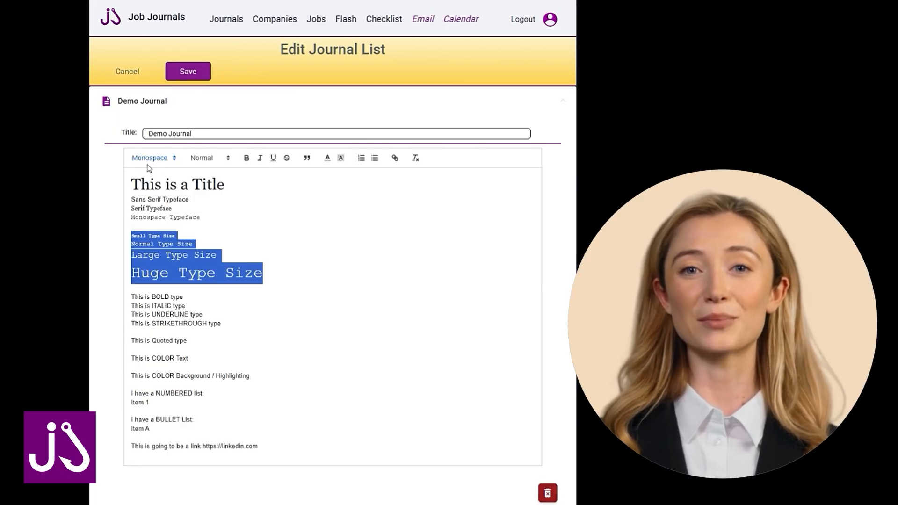
click(148, 159)
click(147, 173)
click(282, 279)
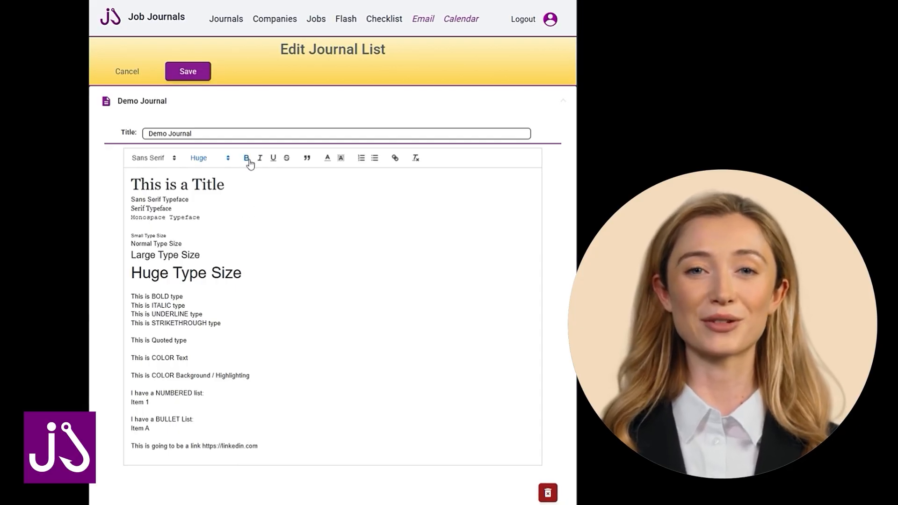
Make the "This is BOLD type" line bold and the "This is ITALIC type" line italic.
click(191, 296)
drag(191, 296, 130, 296)
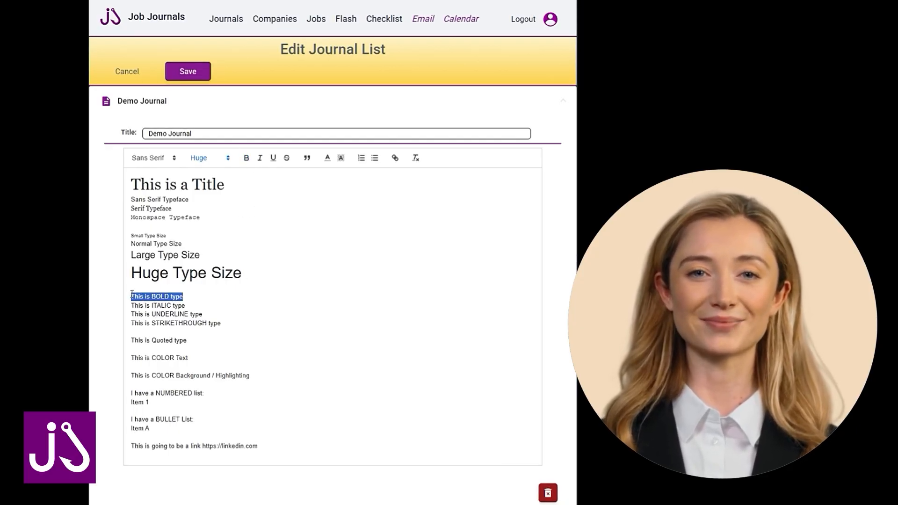
click(246, 159)
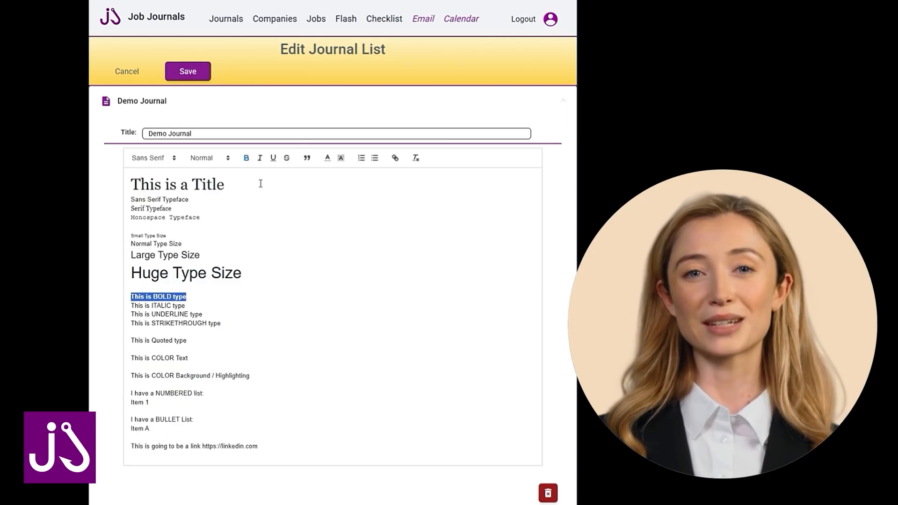
click(202, 299)
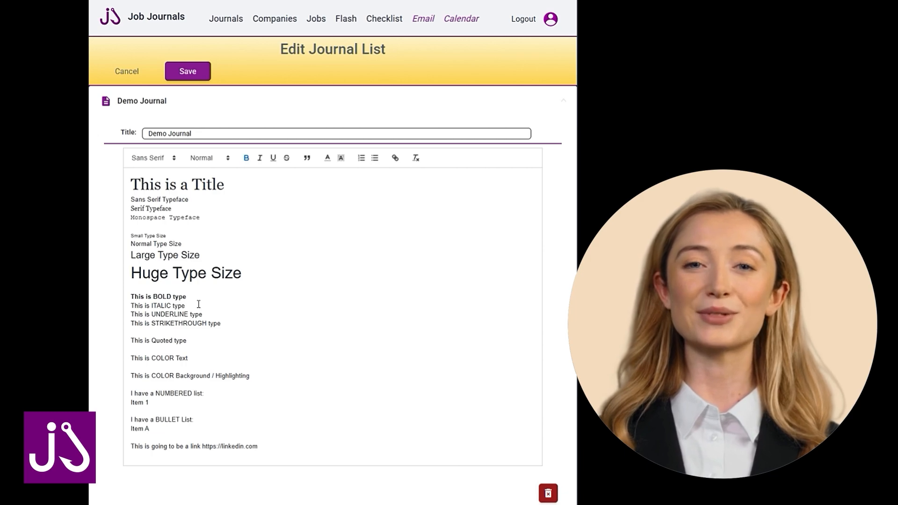
drag(185, 305, 129, 303)
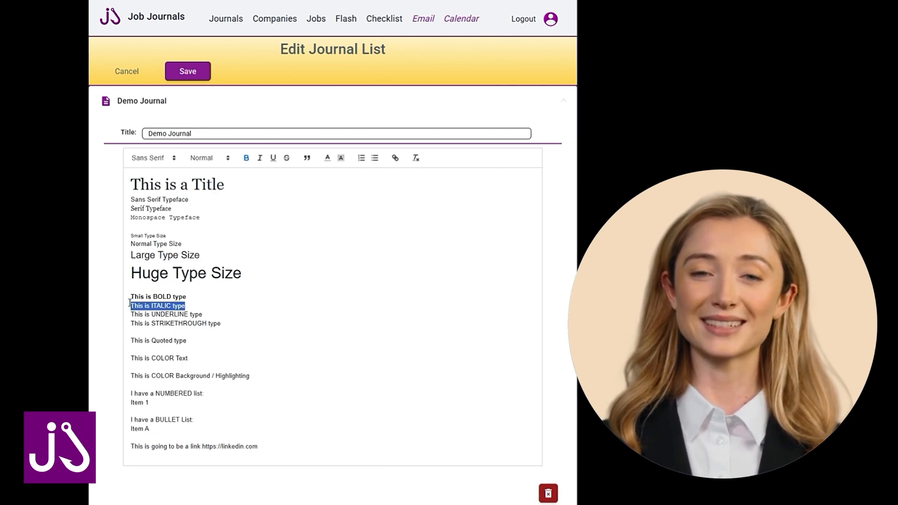
click(260, 164)
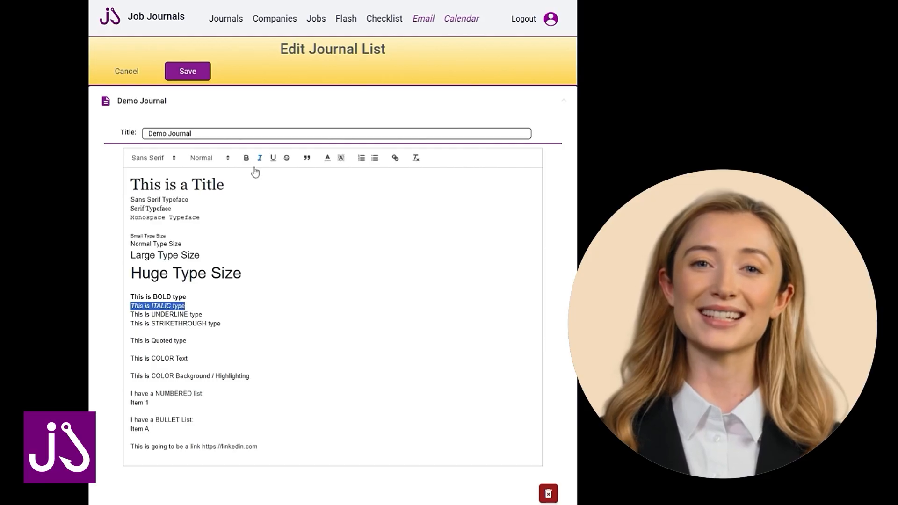
click(215, 299)
Underline the "This is UNDERLINE type" line and strike through the "This is STRIKETHROUGH type" line.
drag(220, 316, 133, 309)
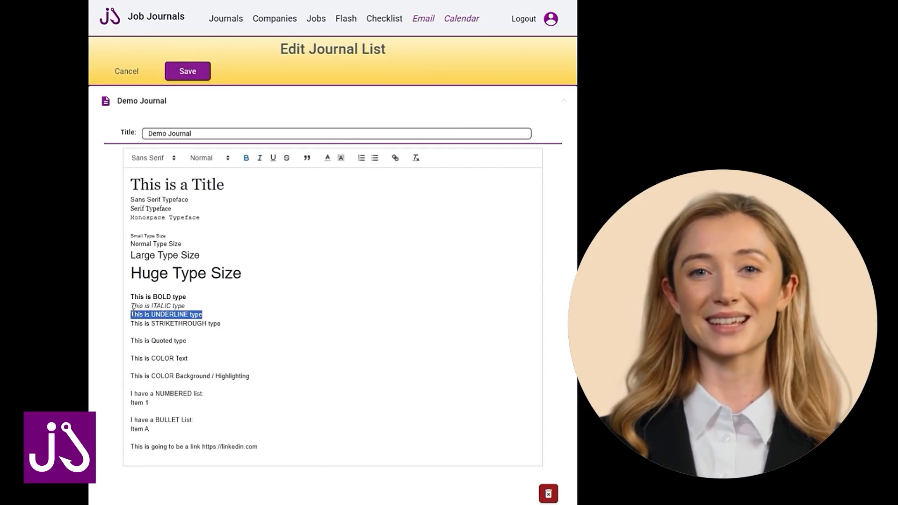
click(273, 159)
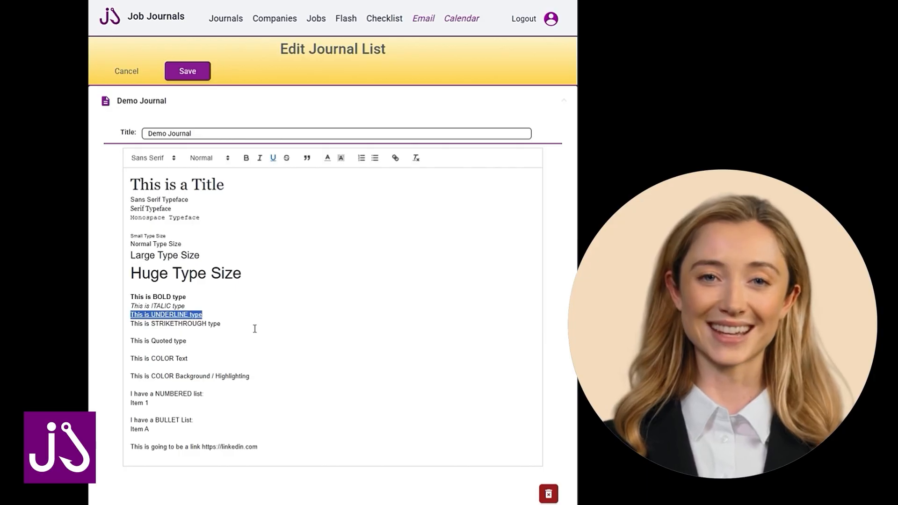
drag(253, 323, 130, 327)
click(287, 159)
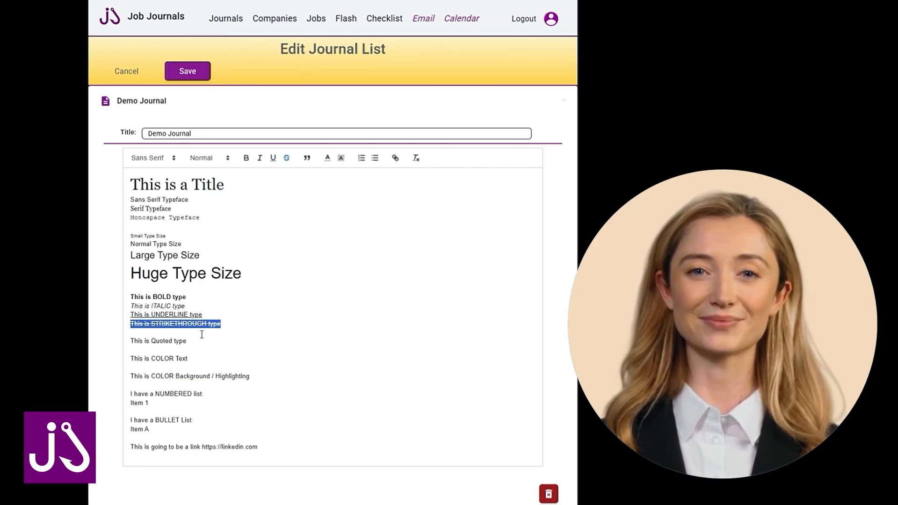
click(186, 333)
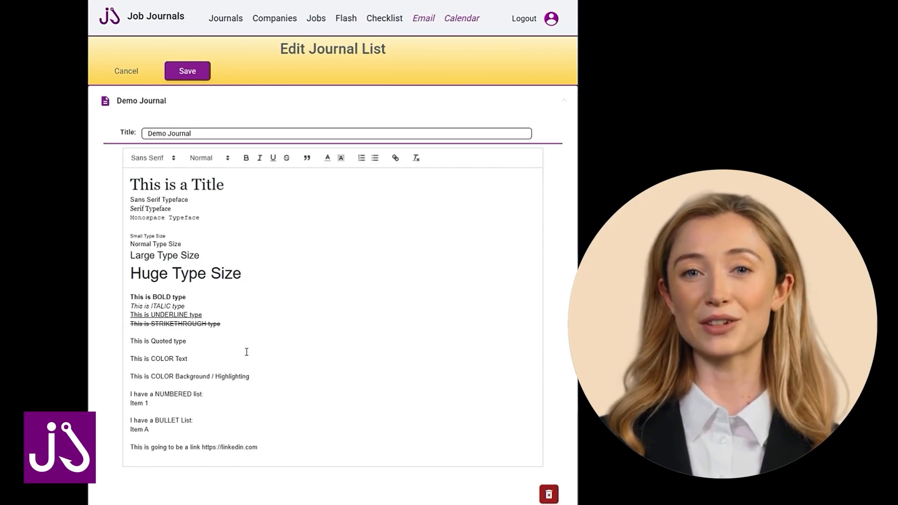
click(240, 324)
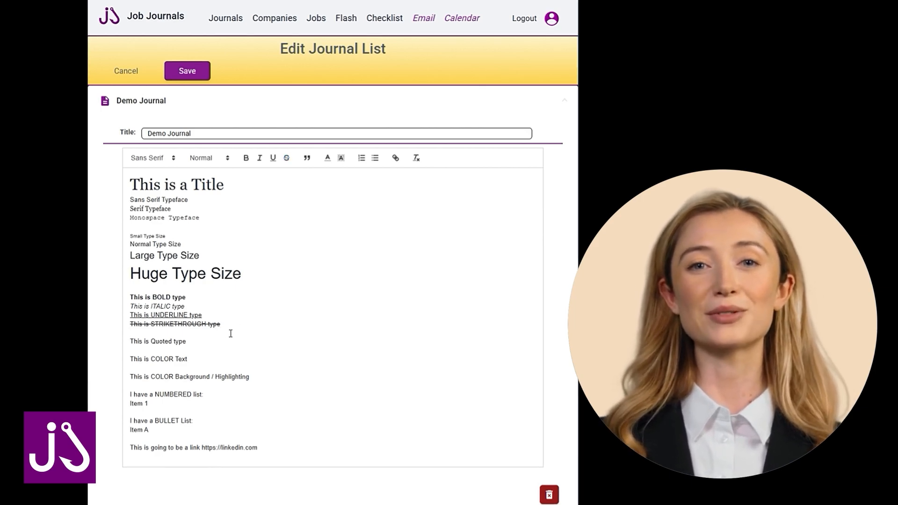
Format the "This is Quoted type" line as a block quote.
click(229, 332)
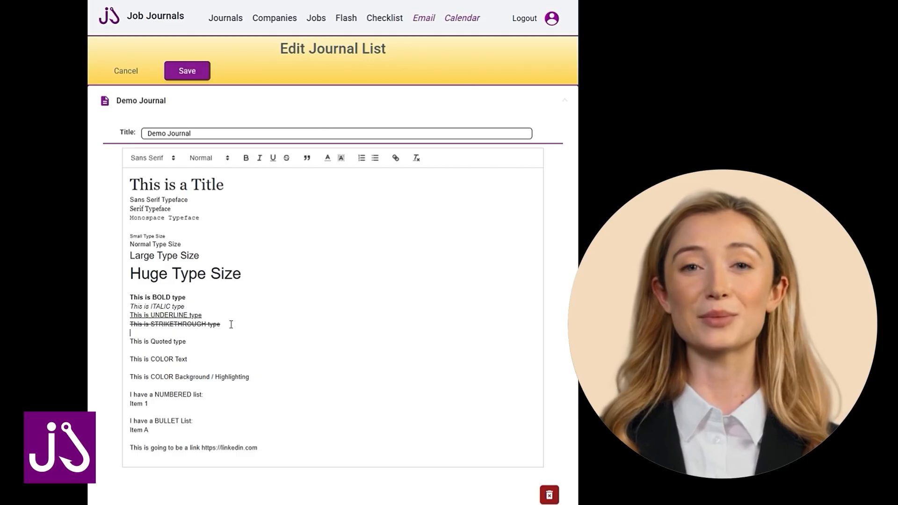
click(197, 341)
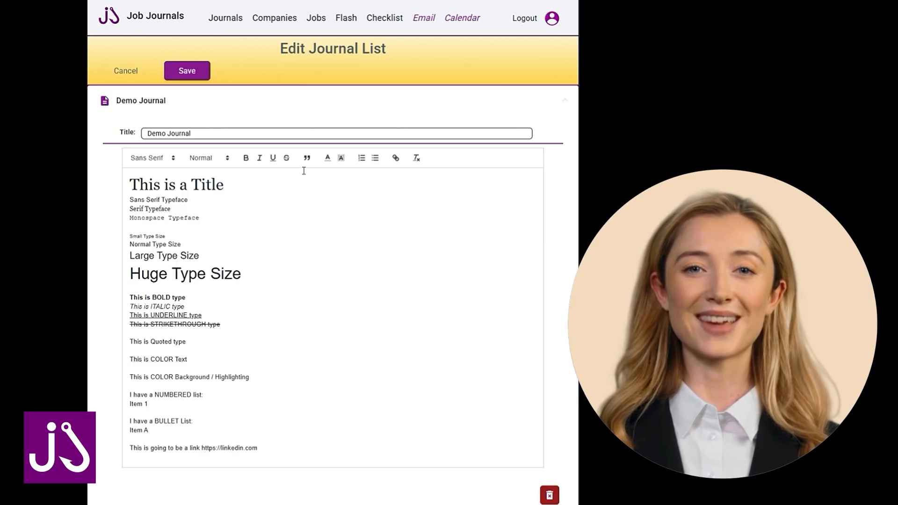
drag(196, 337, 128, 341)
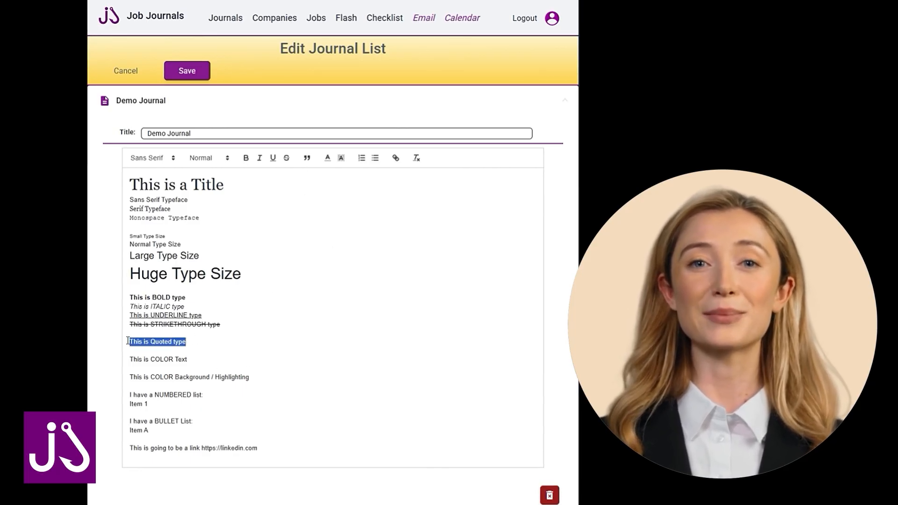
click(307, 161)
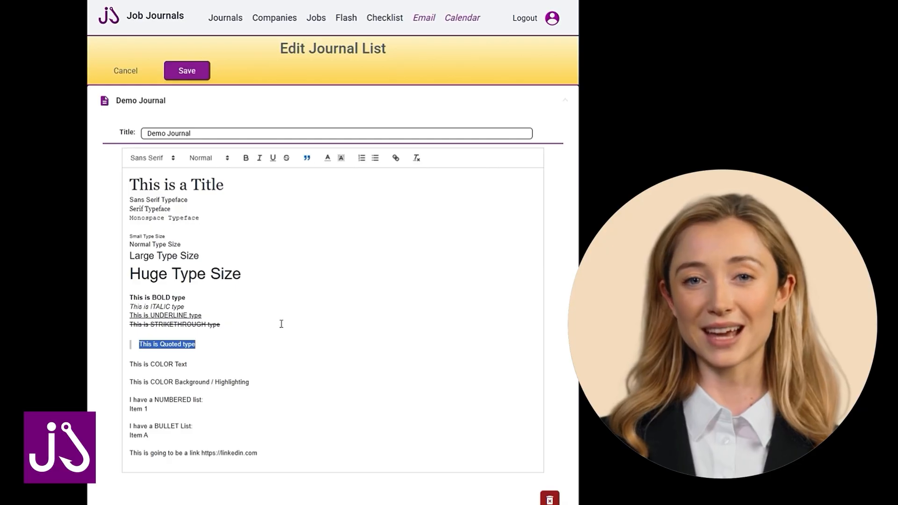
Add a second line to the block quote reading "Another quoted type.".
click(213, 344)
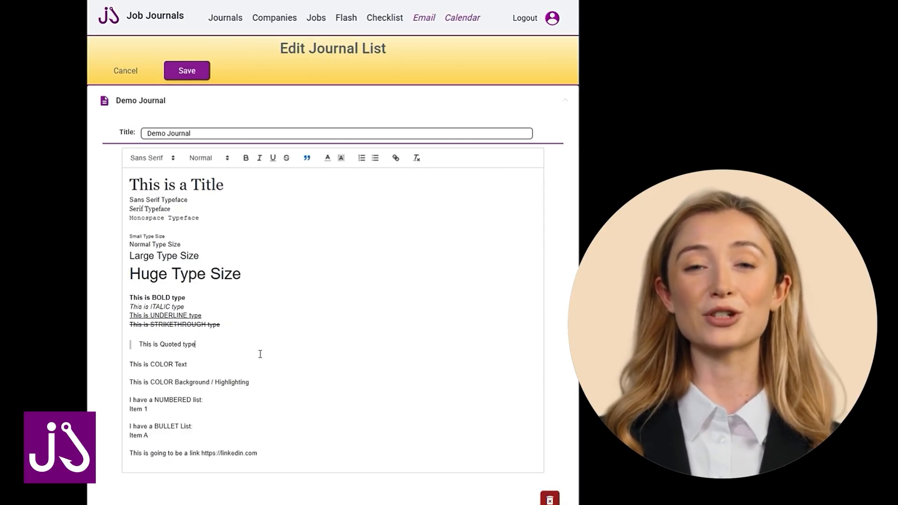
key(Return)
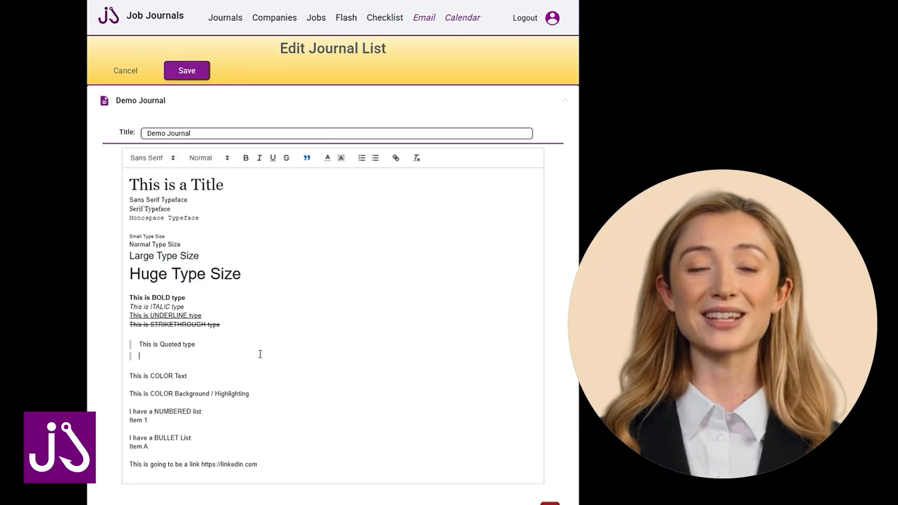
text(Another)
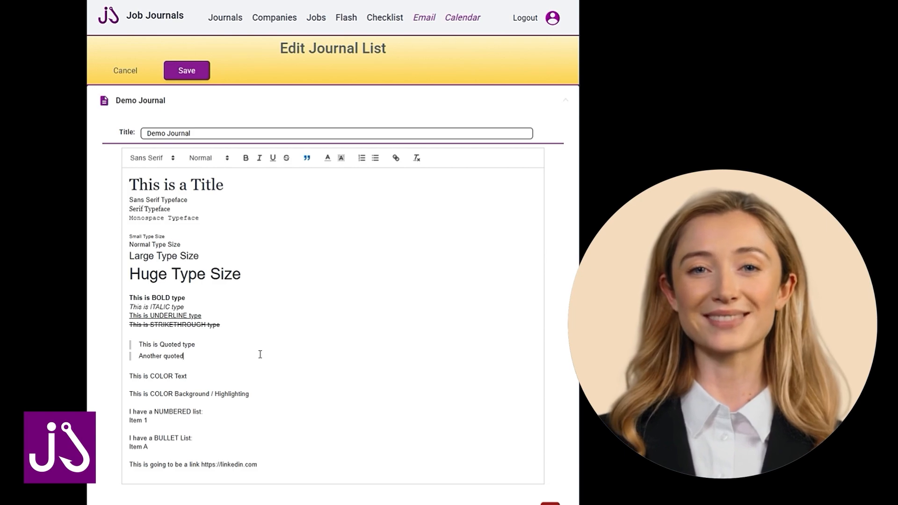
text(quoted type.)
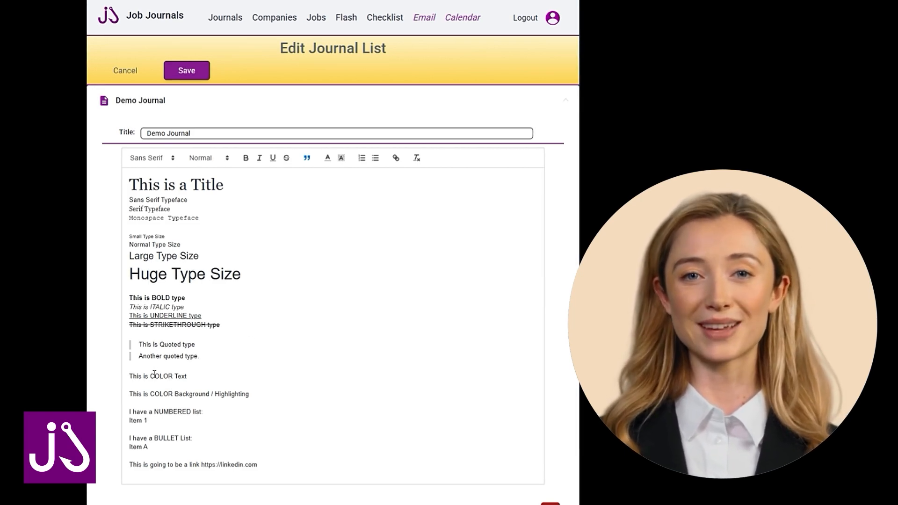
Set the text color of the "This is COLOR Text" line to red.
drag(187, 376, 128, 377)
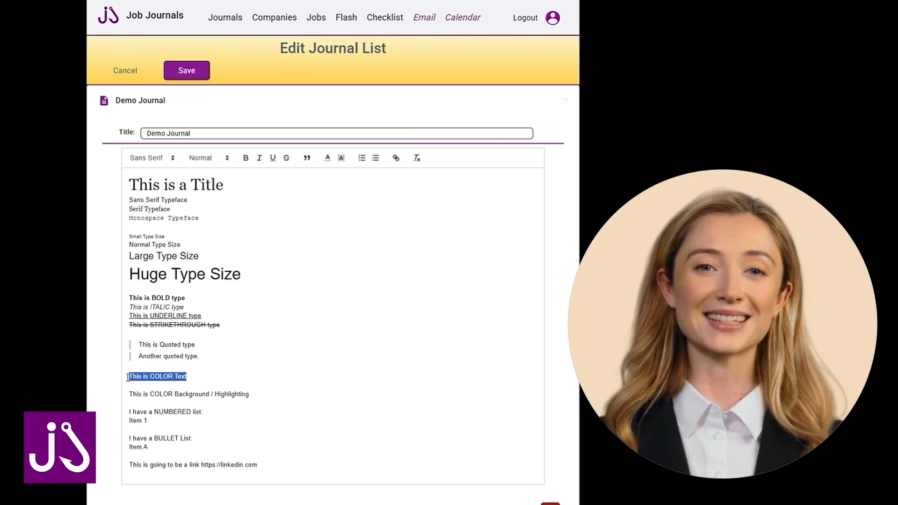
click(328, 159)
click(338, 170)
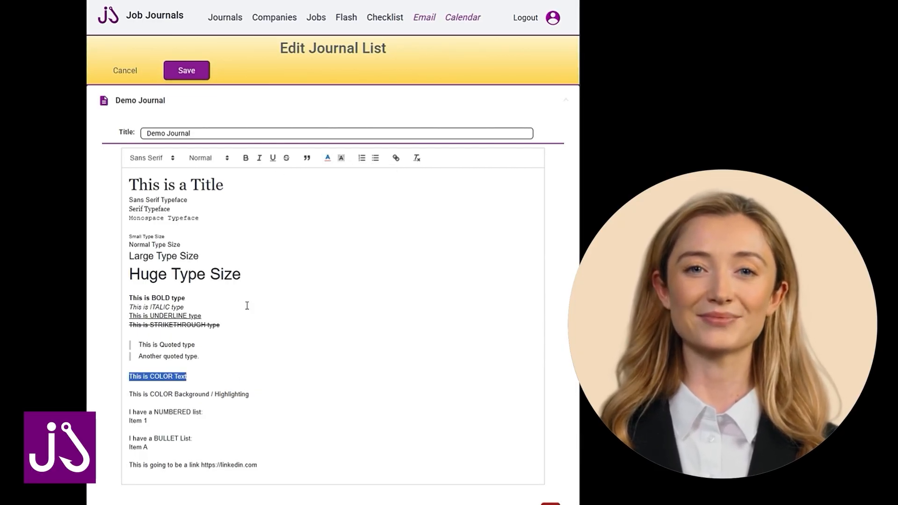
Add the line "Another COLOR" below the red "This is COLOR Text" line and set its text color to purple.
click(209, 375)
key(Return)
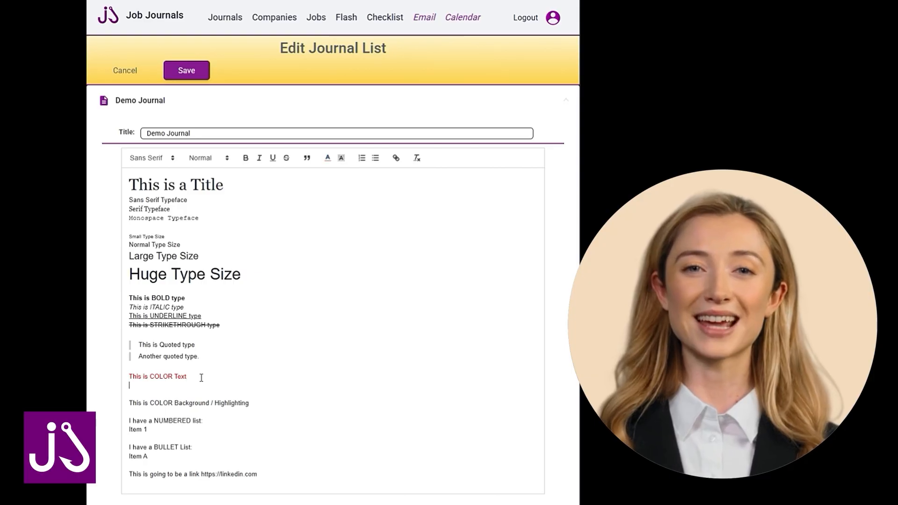
text(Another COLOR)
key(shift+Home)
click(328, 159)
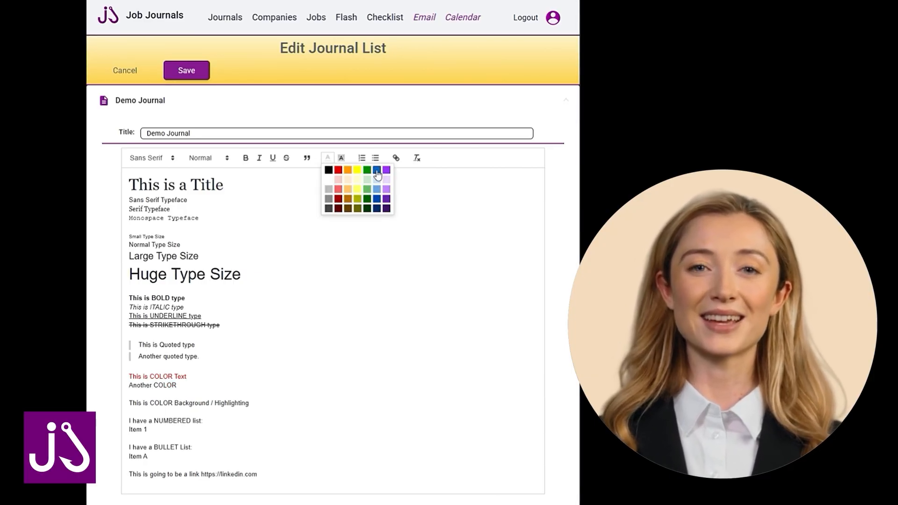
click(382, 174)
Set the "This is COLOR Text" and "Another COLOR" lines to Huge size and make them bold.
key(shift+Up)
click(202, 159)
click(205, 220)
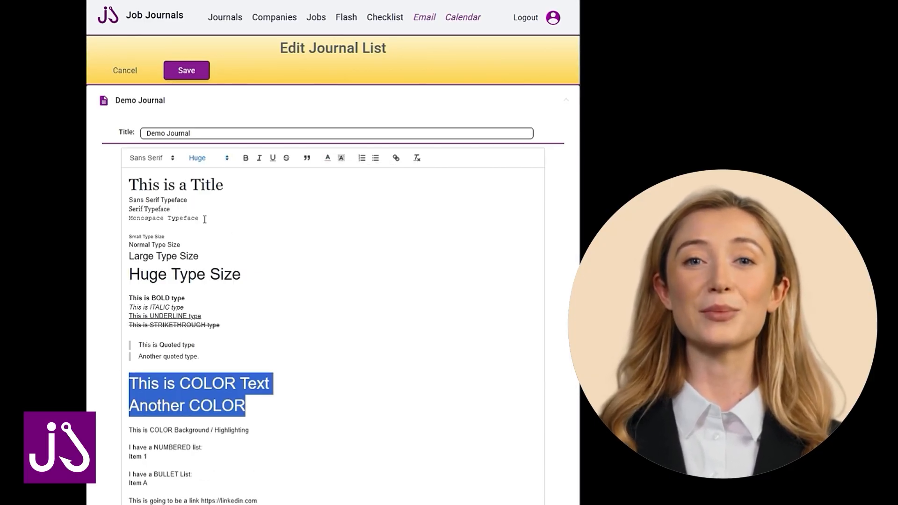
click(244, 159)
Highlight the "This is COLOR Background / Highlighting" line with a yellow background.
click(266, 431)
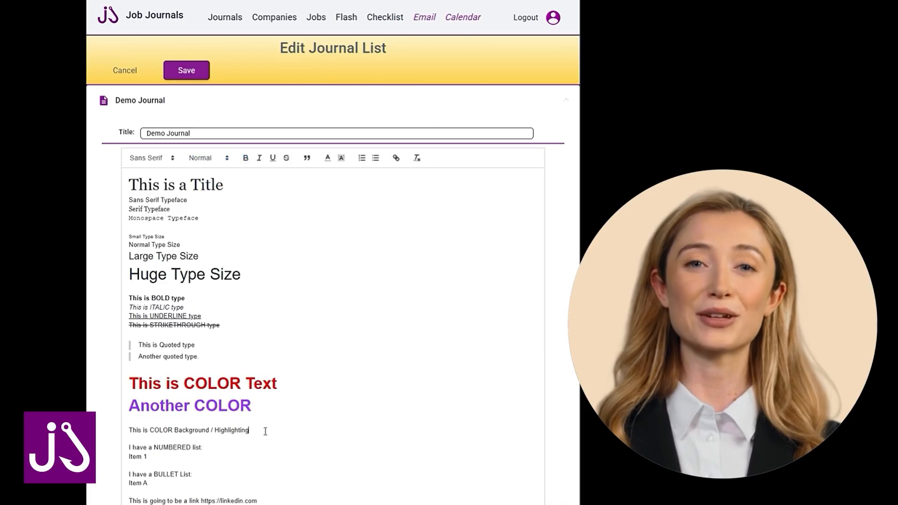
drag(265, 430, 127, 430)
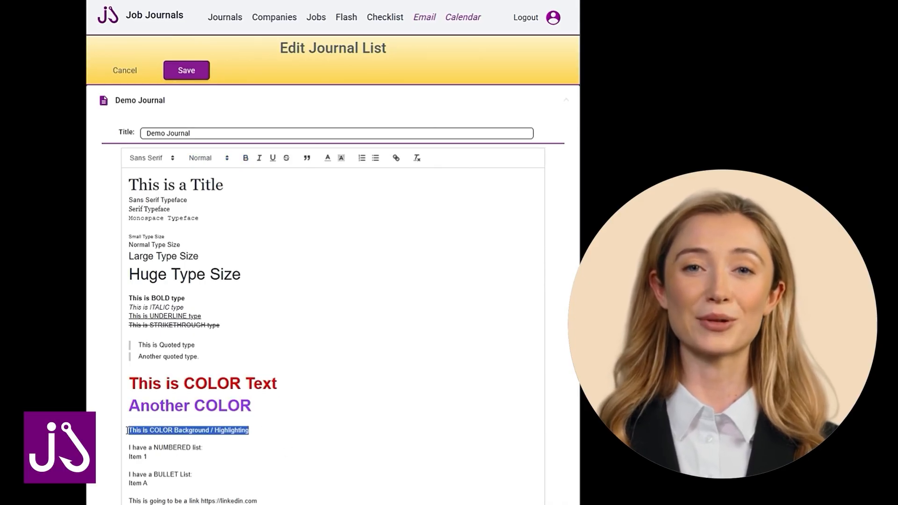
click(342, 162)
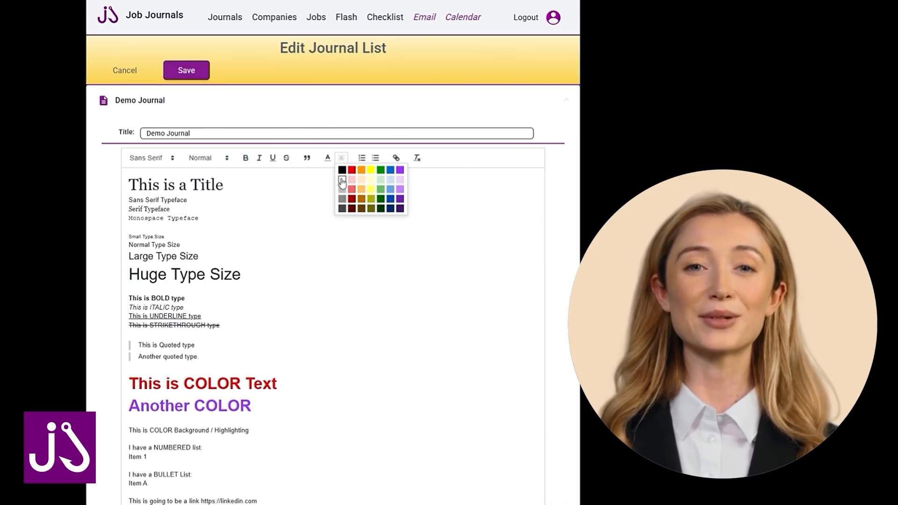
click(371, 169)
Add the line "Light COLOR with dark Background" directly below the yellow-highlighted line.
click(241, 440)
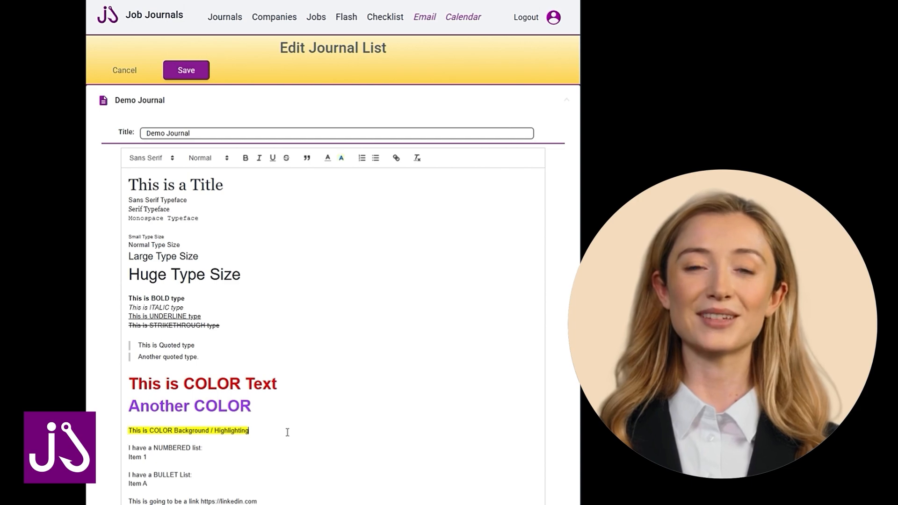
key(Return)
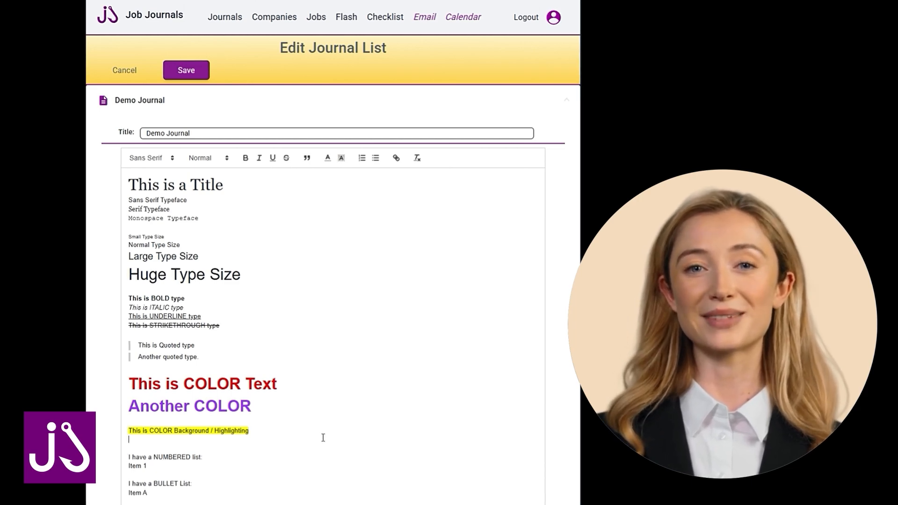
text(Light )
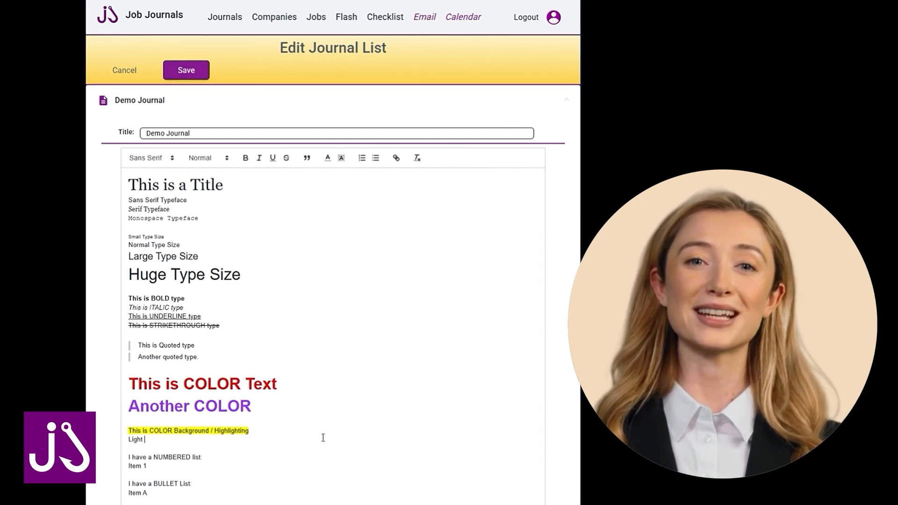
text(COLOR)
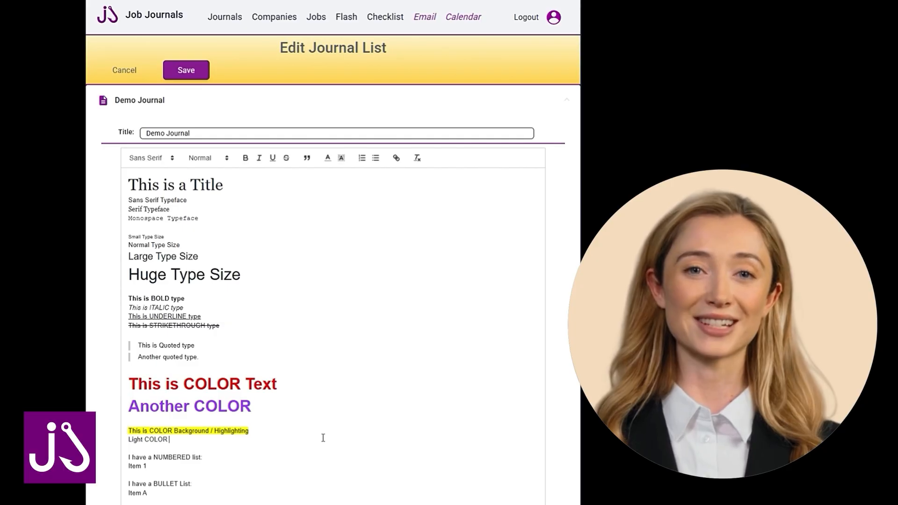
text( with da)
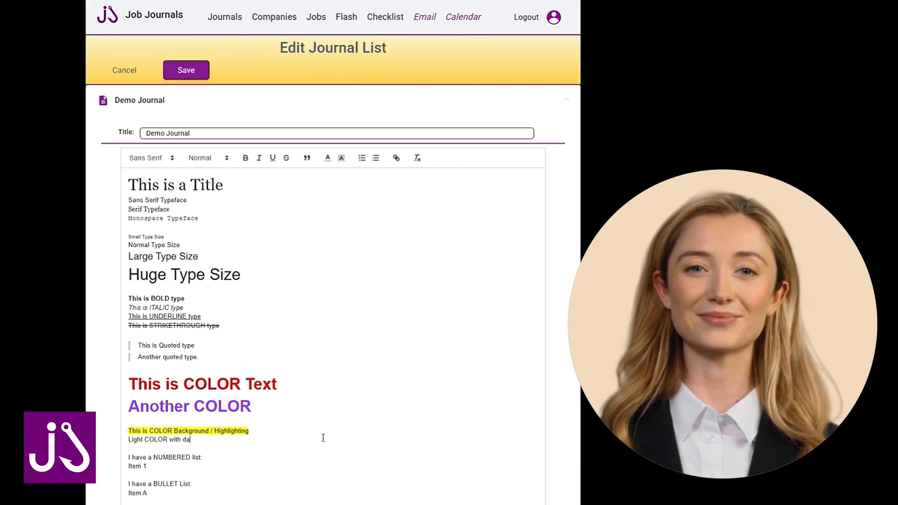
text(rk B)
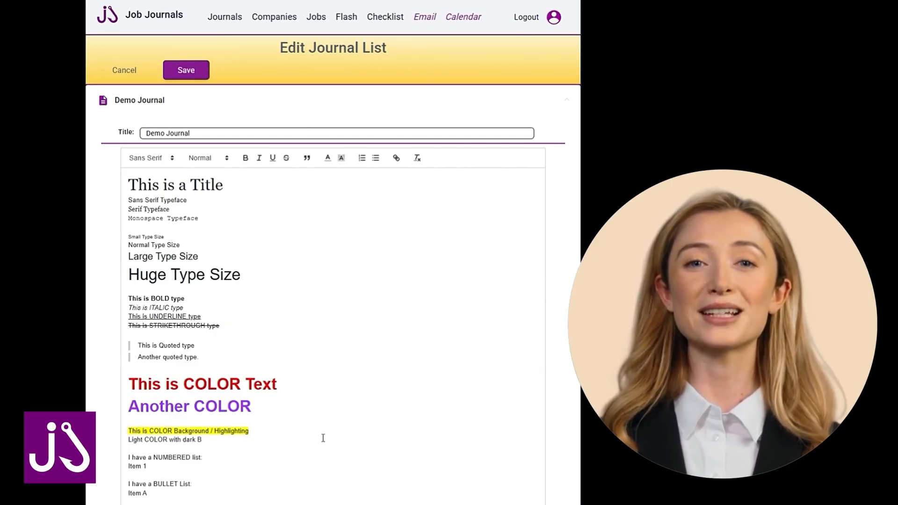
text(ackground)
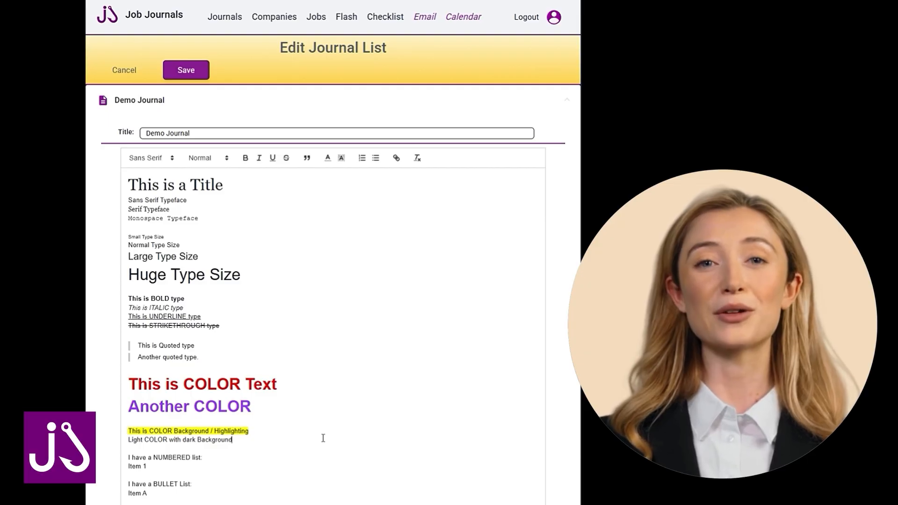
Set the text color of the "Light COLOR with dark Background" line to white.
key(shift+Home)
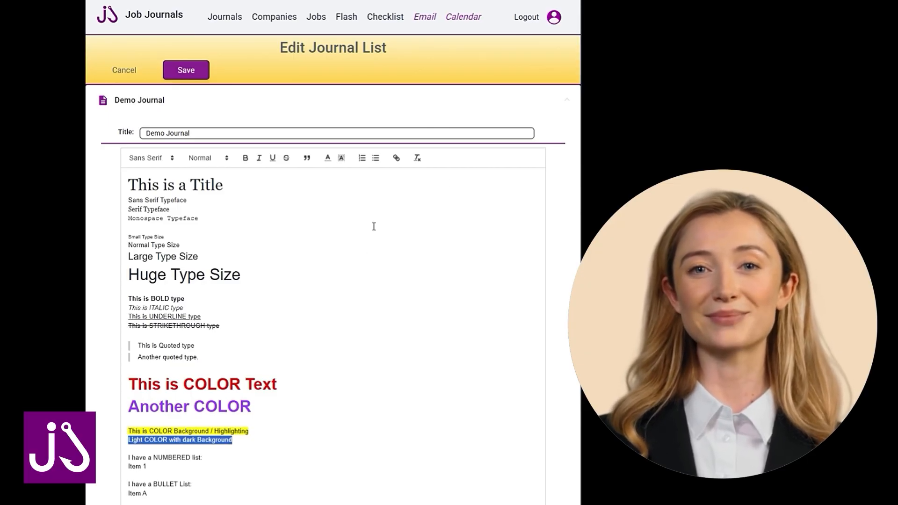
click(327, 159)
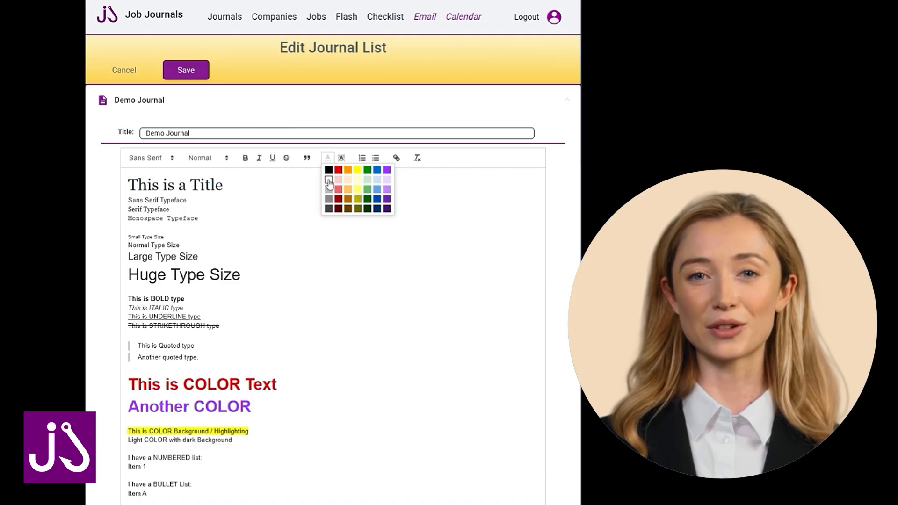
click(329, 180)
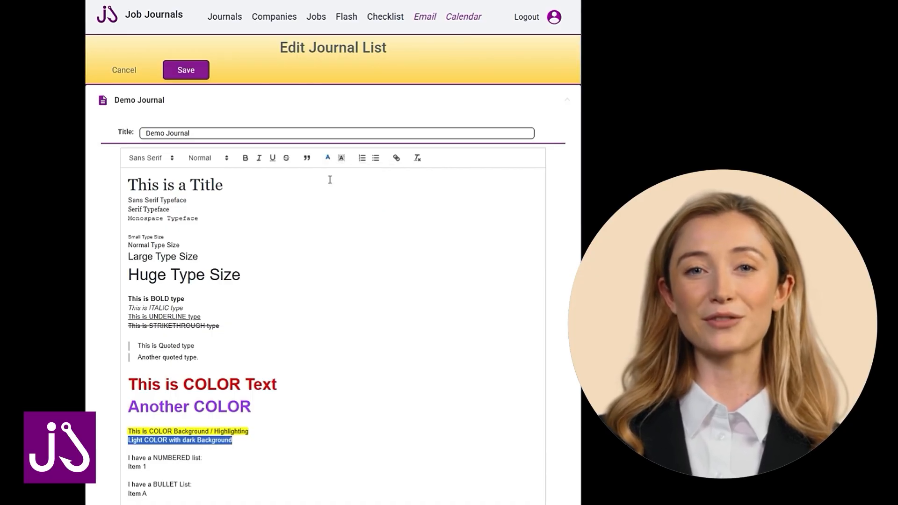
click(332, 178)
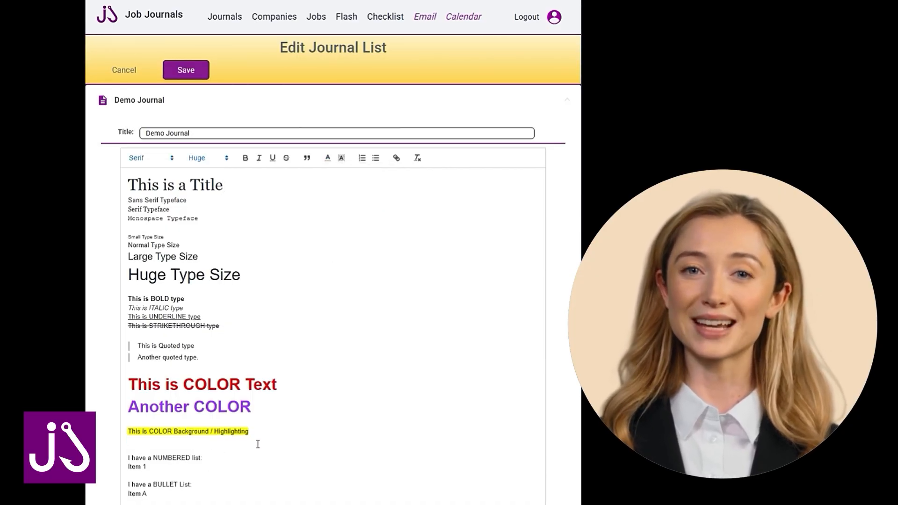
Give the white text line below the yellow-highlighted line a black background color.
drag(257, 444, 124, 438)
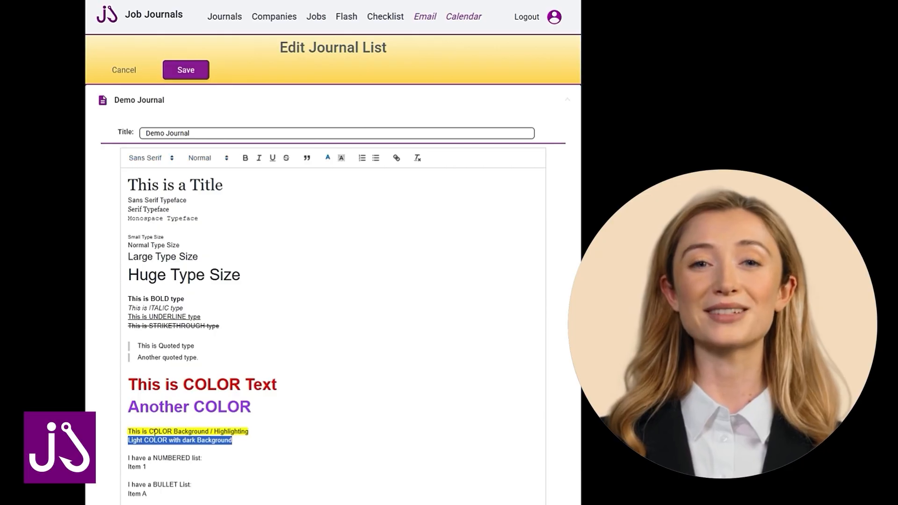
click(342, 159)
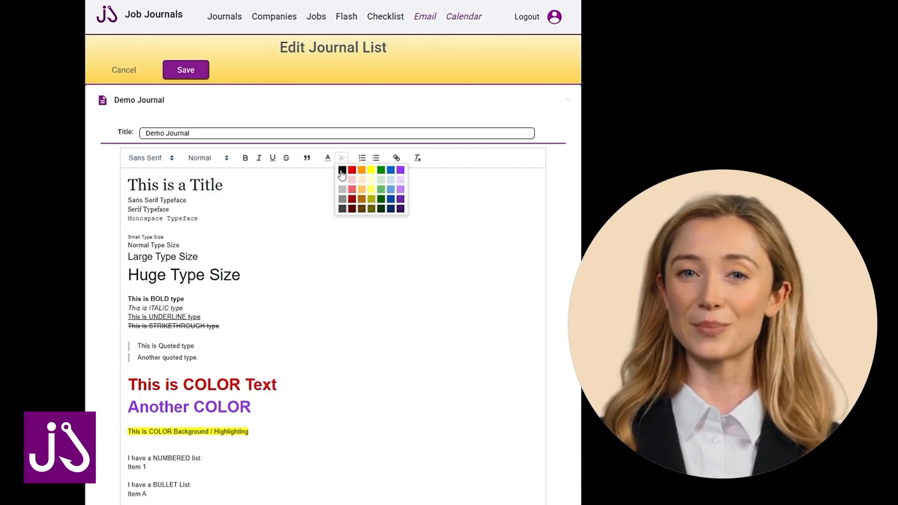
click(341, 171)
click(276, 466)
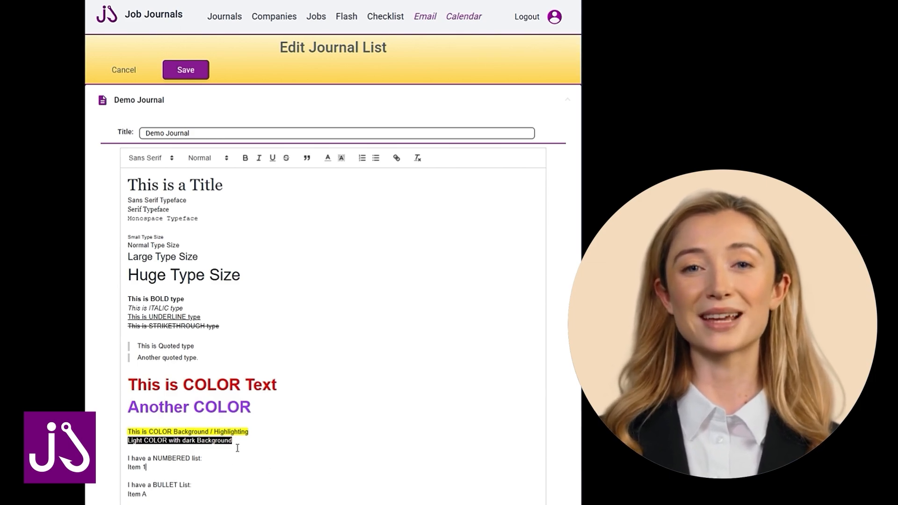
Turn the "Item 1" line into a numbered list and add the entries "item 2" and "item 3" below it.
scroll(237, 448, down, 3)
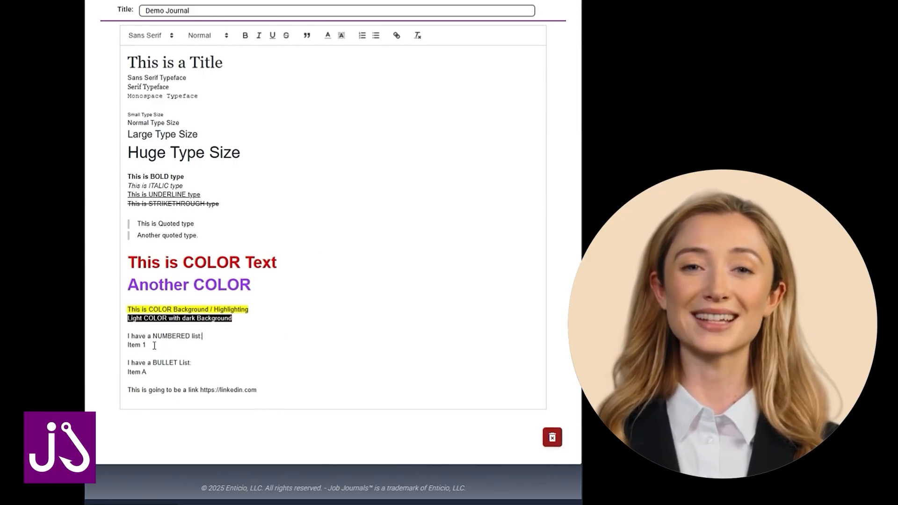
drag(155, 346, 127, 345)
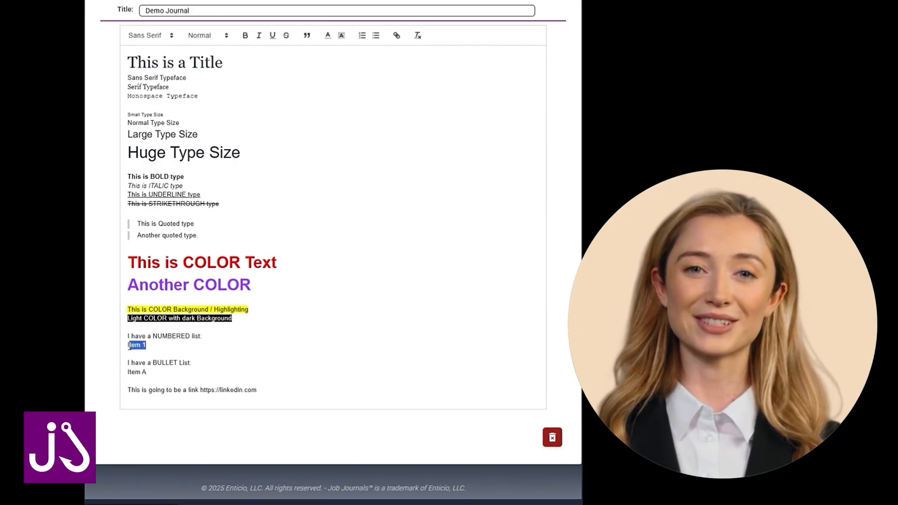
click(363, 41)
click(189, 344)
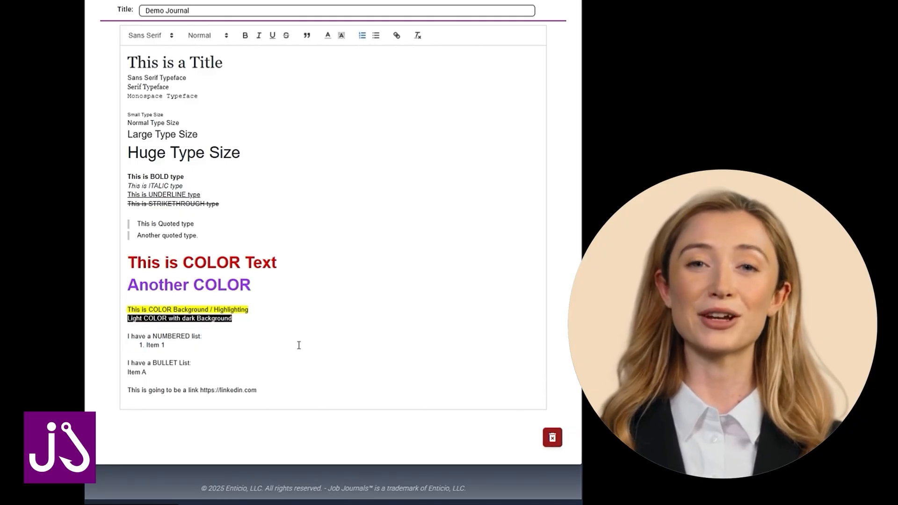
key(Return)
text(item 2)
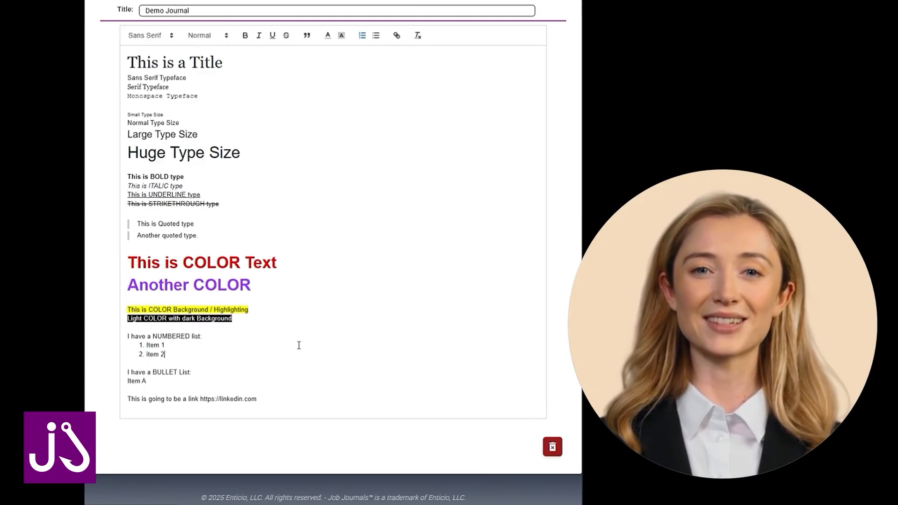
key(Return)
text(item 3)
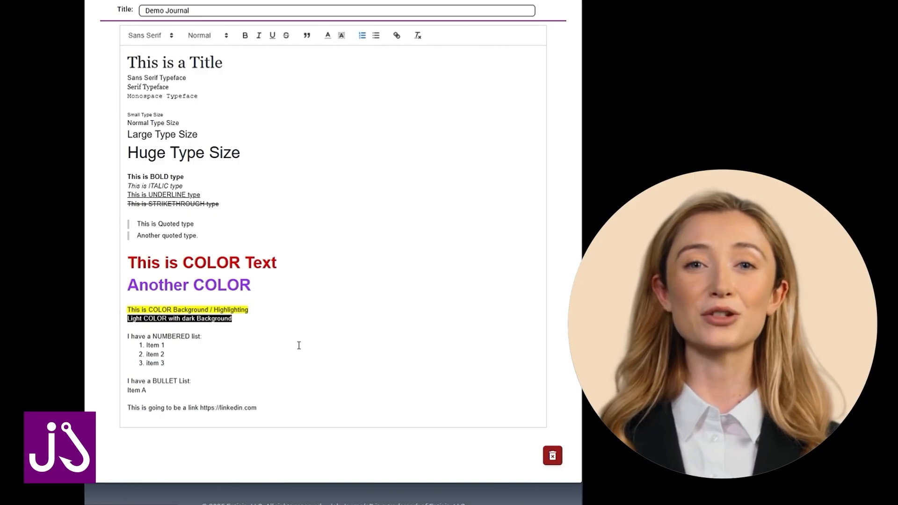
key(Down)
key(Return)
key(Return)
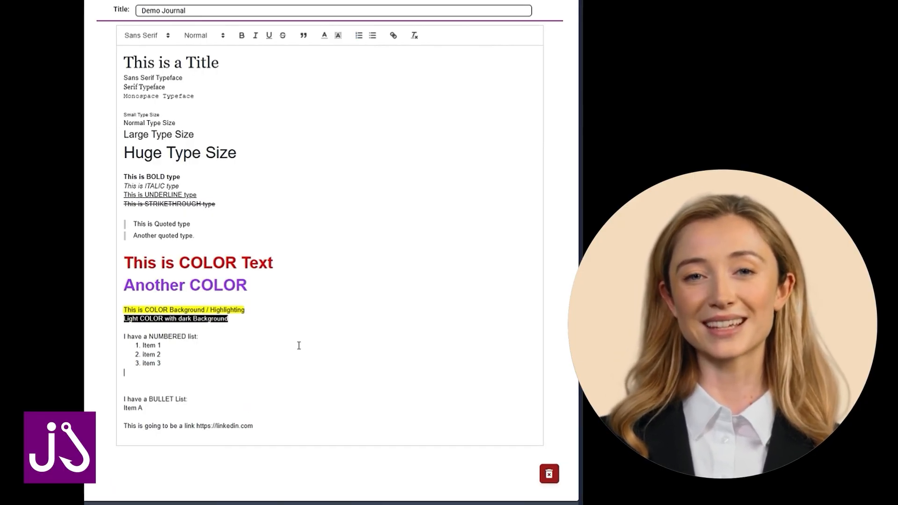
text(1.)
key(BackSpace)
key(BackSpace)
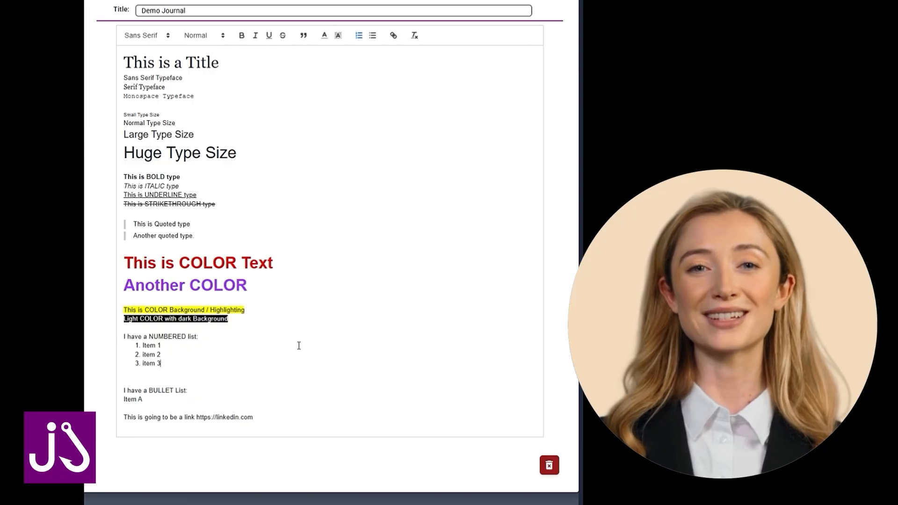
Start a second numbered list below "item 3" with automatic numbering and two entries reading "item", removing surplus blank lines after it.
key(Return)
key(Return)
key(Return)
text(1. )
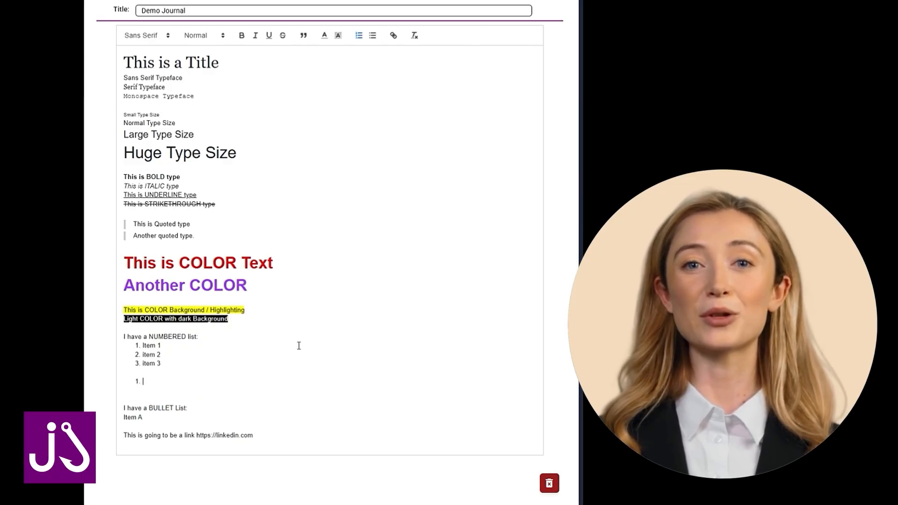
text(item)
key(Return)
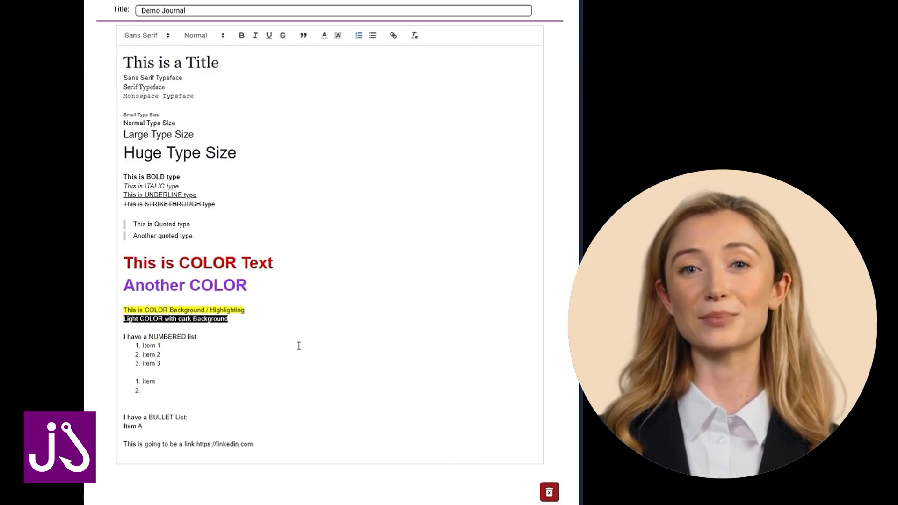
text(item)
key(Return)
key(Return)
key(Return)
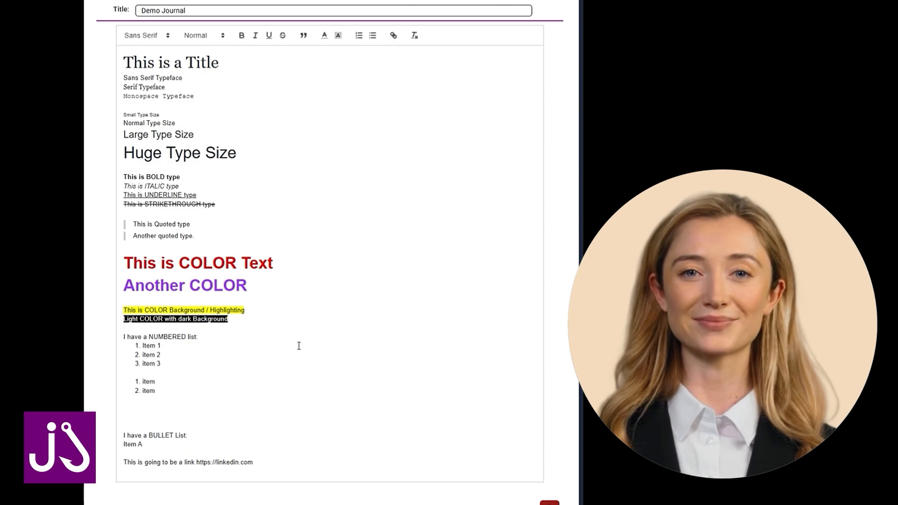
key(BackSpace)
key(BackSpace)
Turn the "Item A" line into a bullet list and add the entries "item B" and "item C" below it.
drag(143, 426, 123, 427)
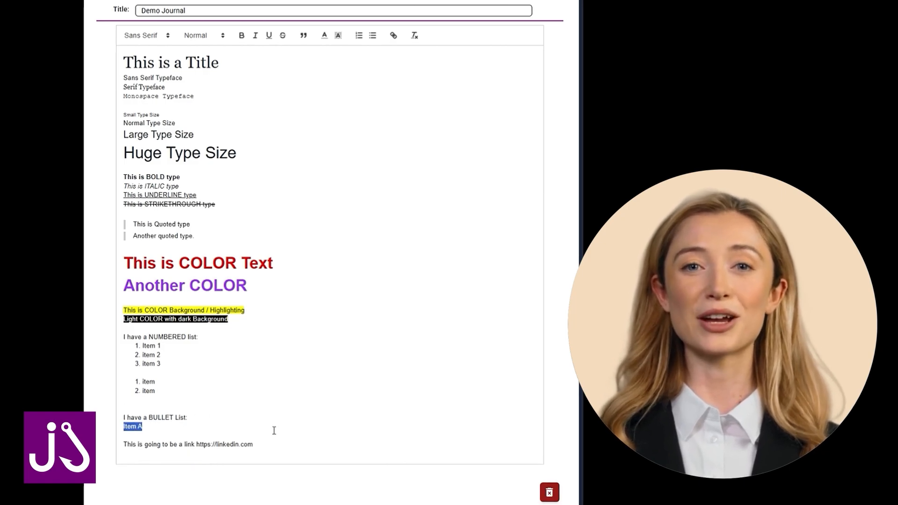
click(373, 35)
click(166, 427)
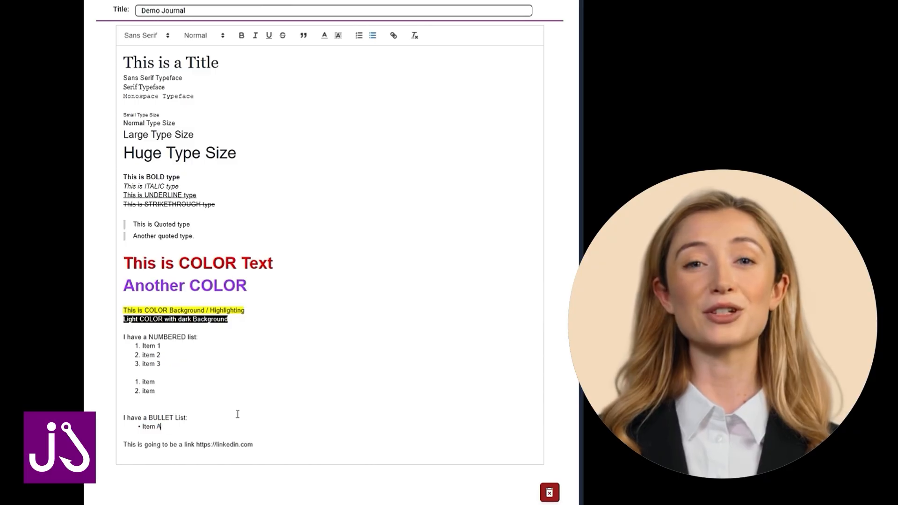
key(Return)
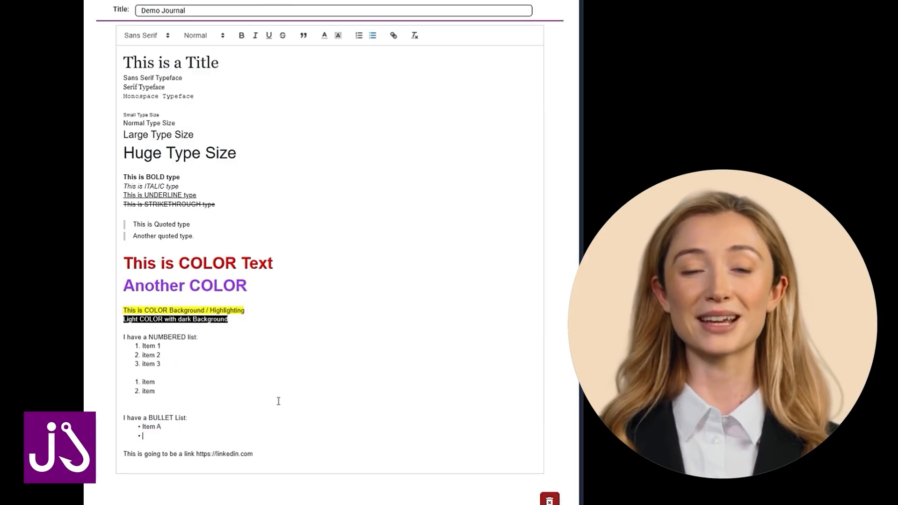
text(item B)
key(Return)
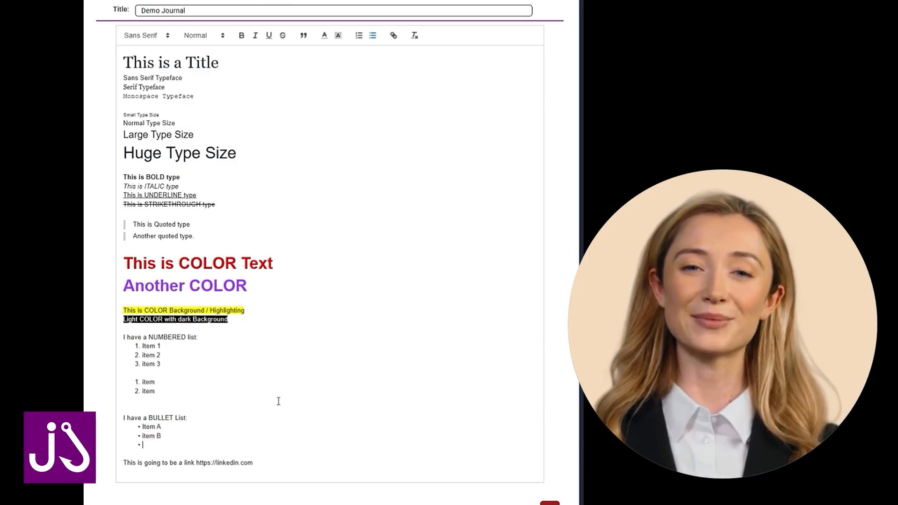
text(item C)
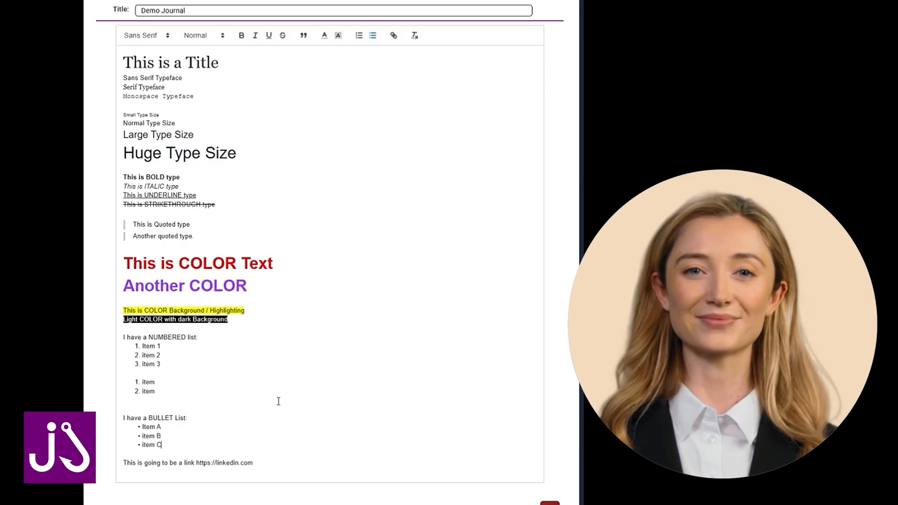
Add a second bullet list below the first using an asterisk, with the entries "item A", "item B" and "item C".
key(Return)
key(Return)
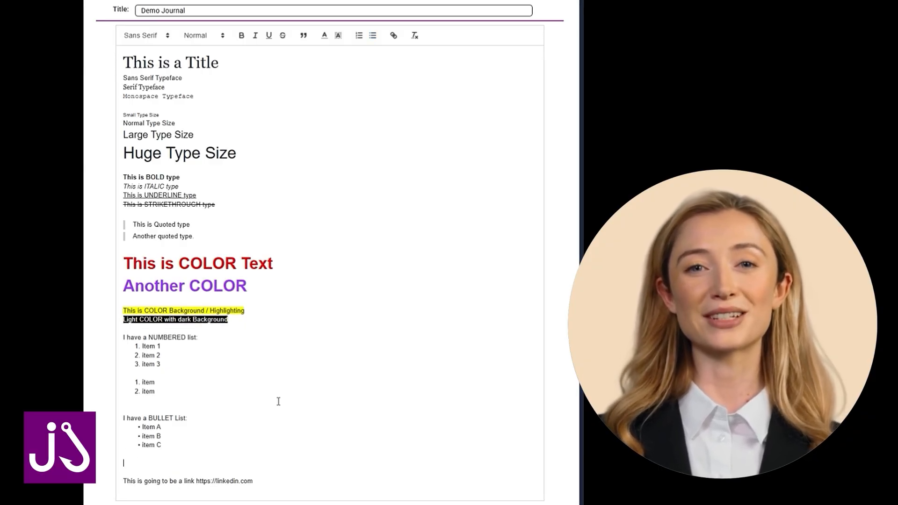
text(*)
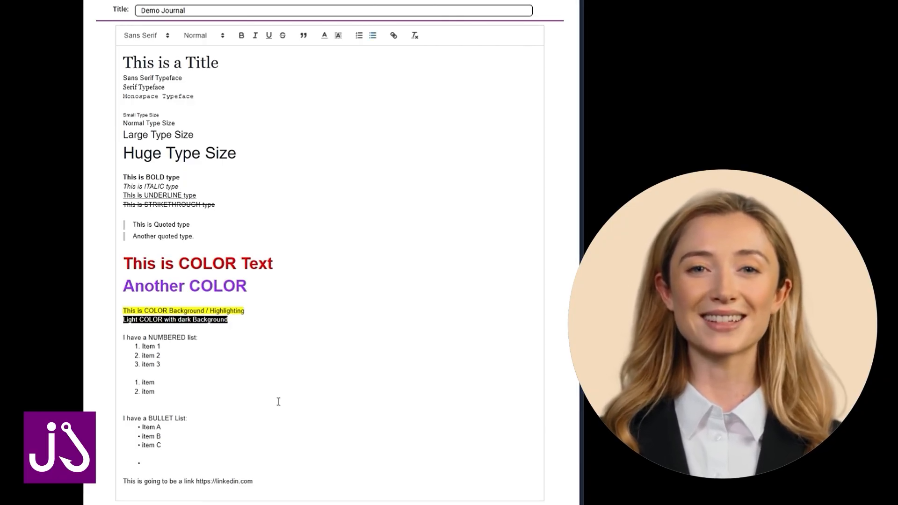
text(item A)
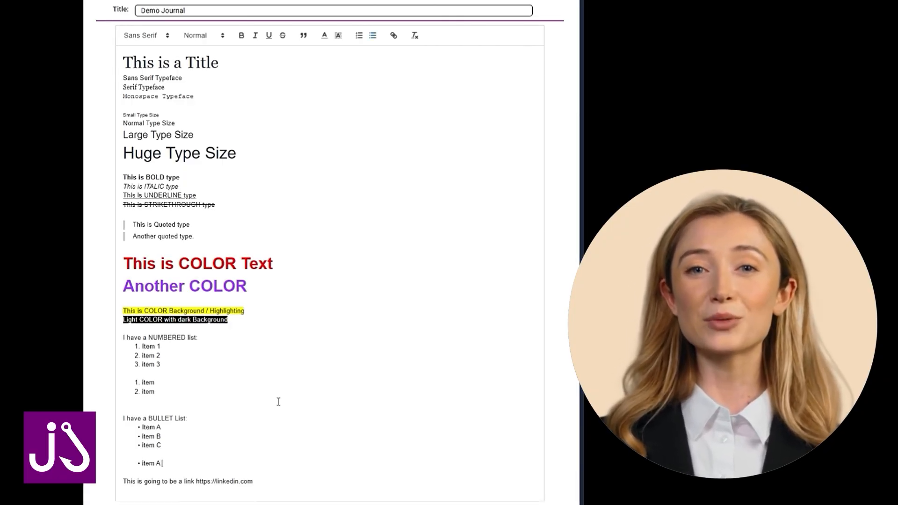
key(Return)
text(item B)
key(Return)
text(item C)
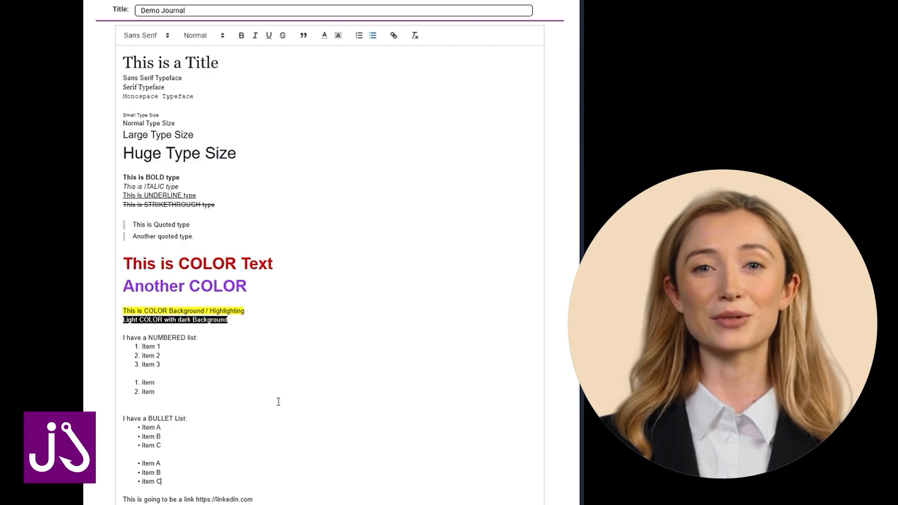
key(Return)
key(Return)
scroll(392, 312, down, 2)
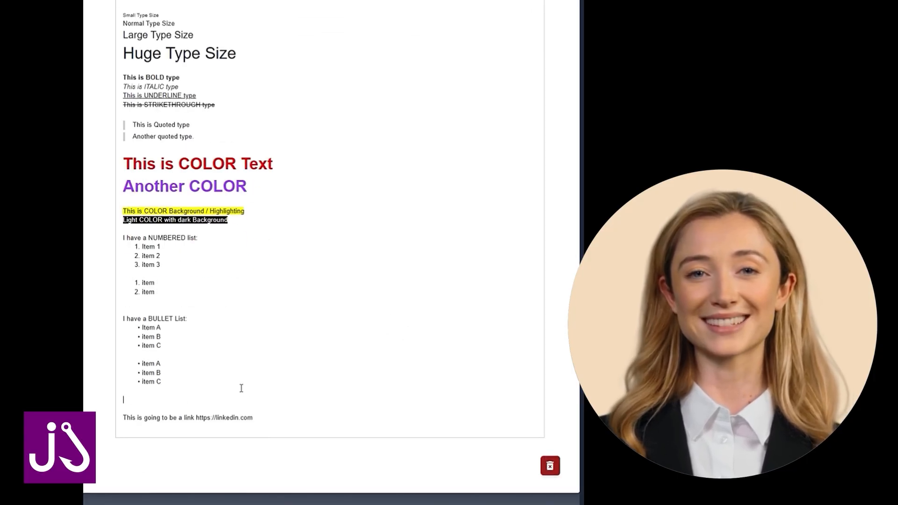
key(BackSpace)
drag(196, 418, 253, 417)
key(ctrl+c)
key(BackSpace)
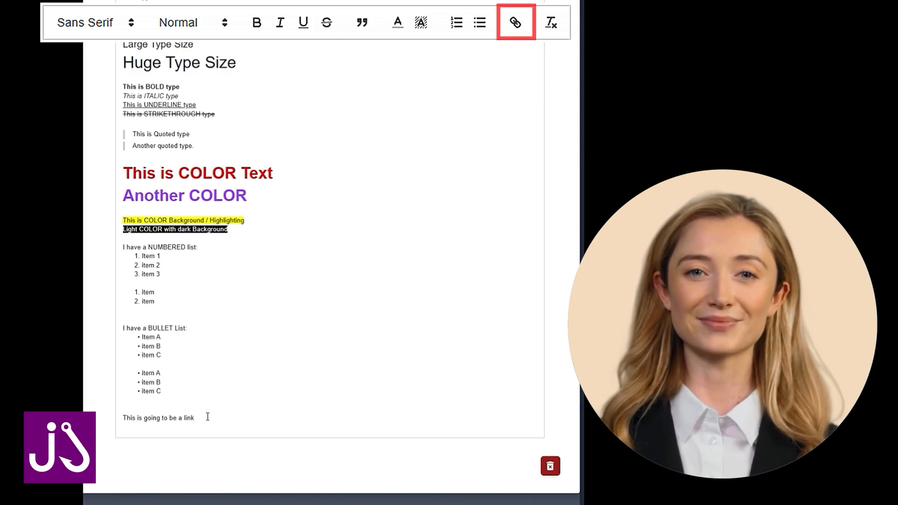
drag(196, 418, 122, 417)
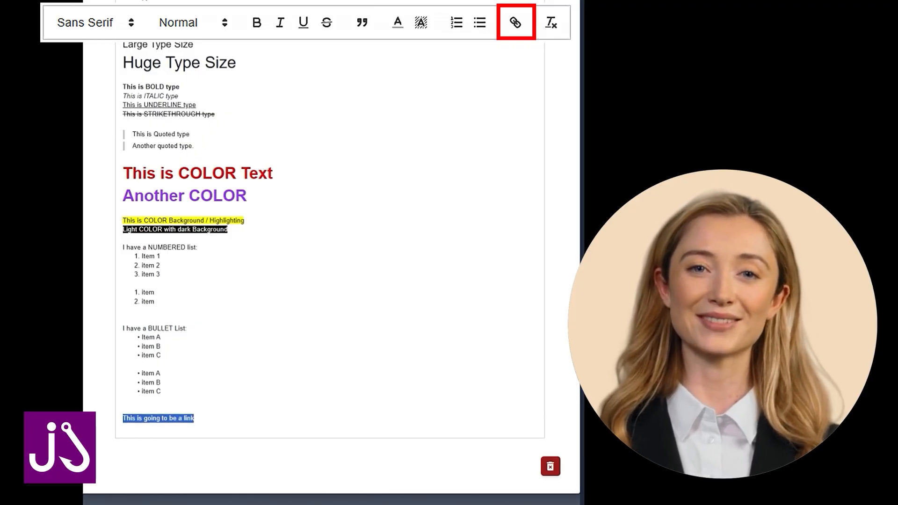
click(515, 22)
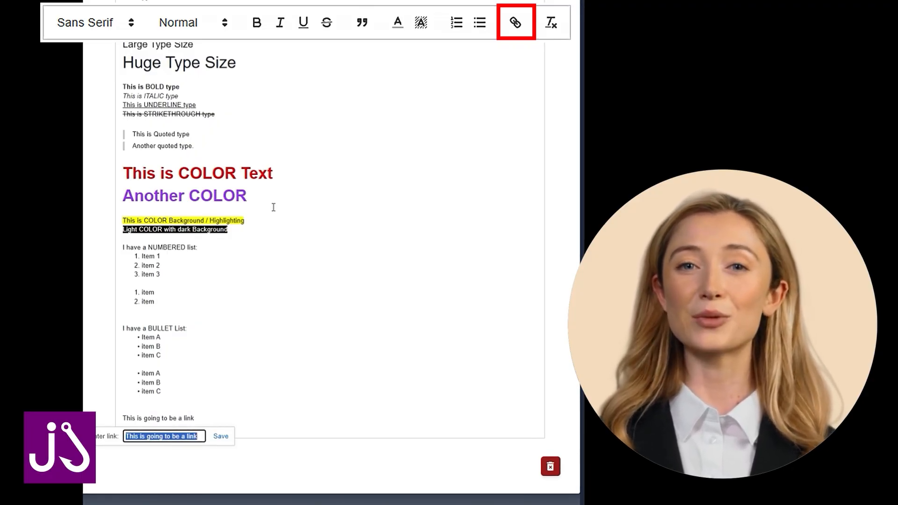
click(198, 434)
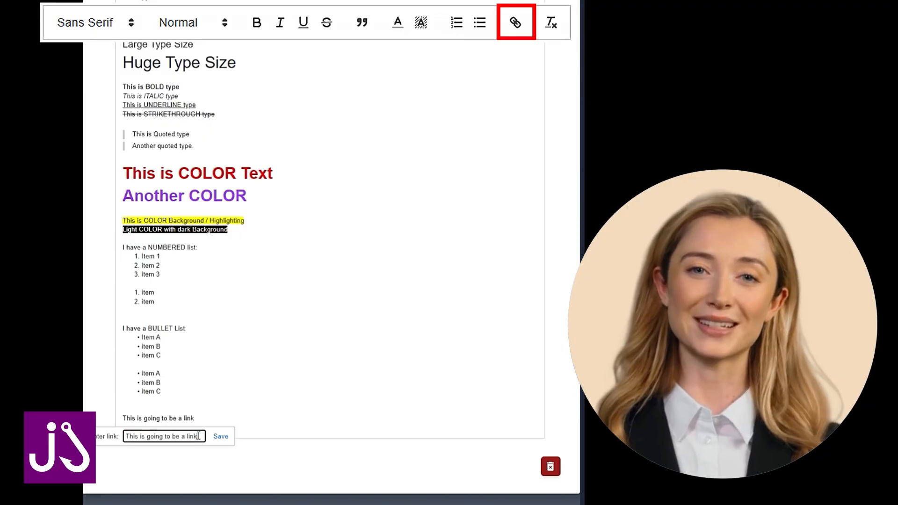
key(BackSpace)
key(BackSpace)
key(BackSpace)
key(BackSpace)
key(BackSpace)
key(BackSpace)
key(BackSpace)
key(BackSpace)
key(BackSpace)
key(BackSpace)
key(BackSpace)
key(BackSpace)
key(BackSpace)
key(BackSpace)
key(BackSpace)
key(BackSpace)
key(BackSpace)
key(BackSpace)
key(BackSpace)
key(BackSpace)
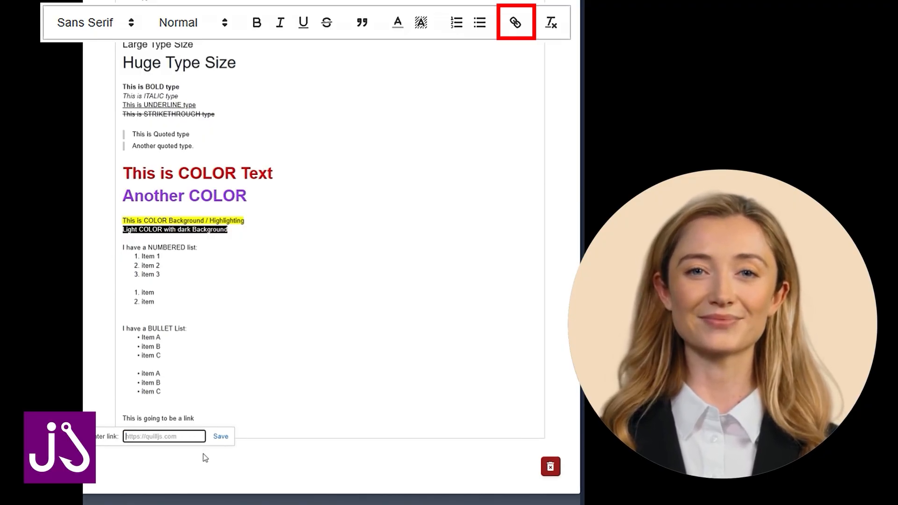
key(ctrl+v)
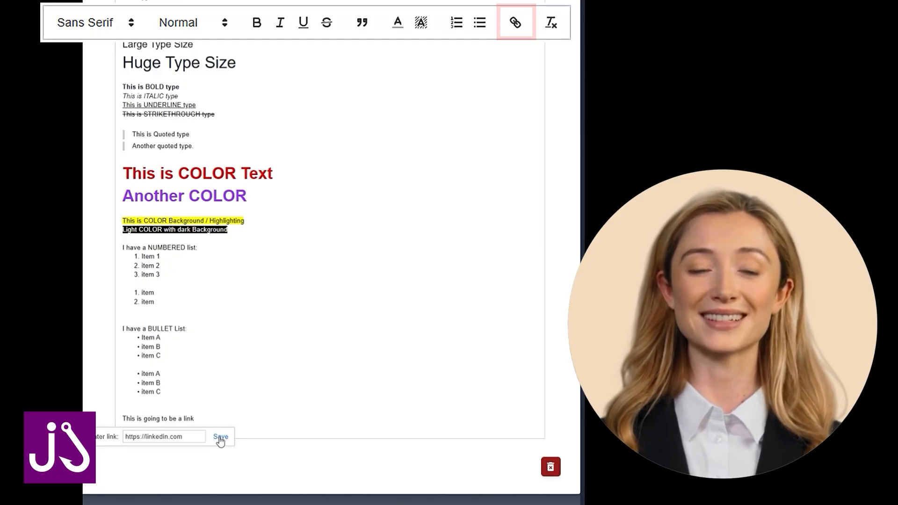
click(220, 439)
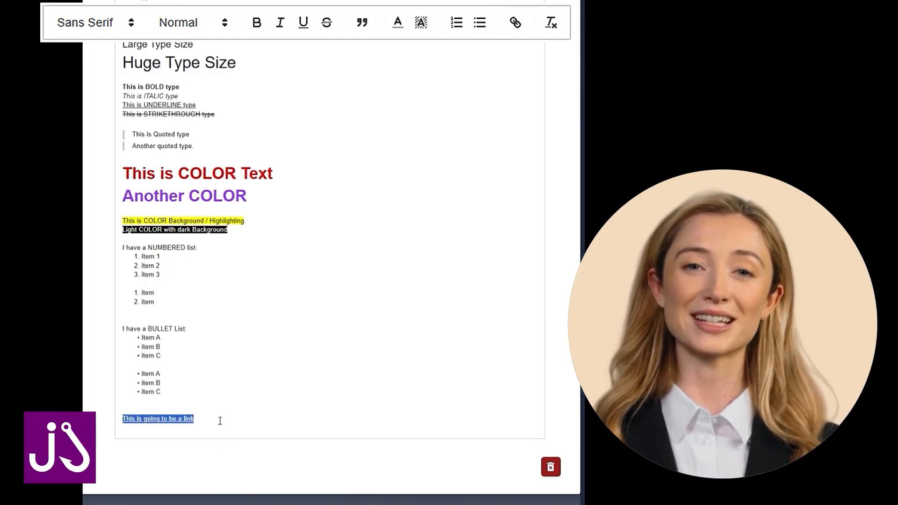
click(169, 434)
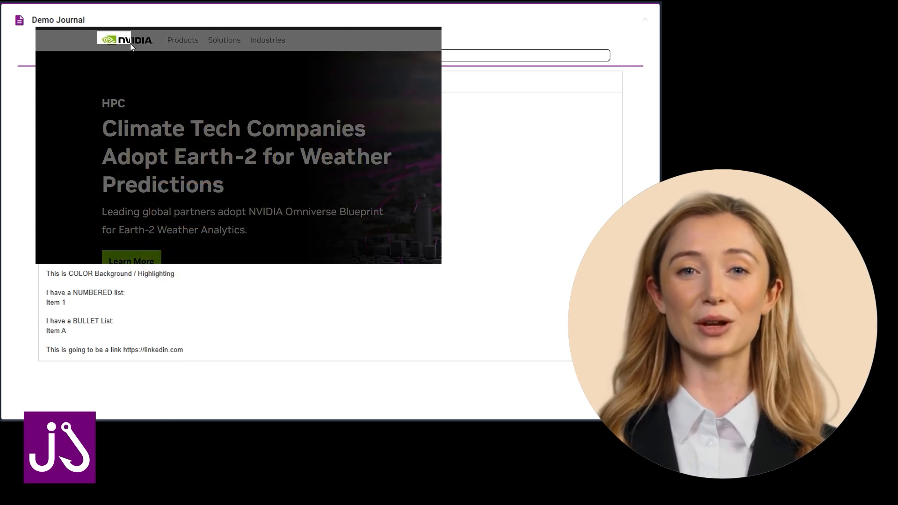
Snip the NVIDIA logo from its website and paste it below the journal's Title line, followed by a new line.
drag(130, 43, 159, 50)
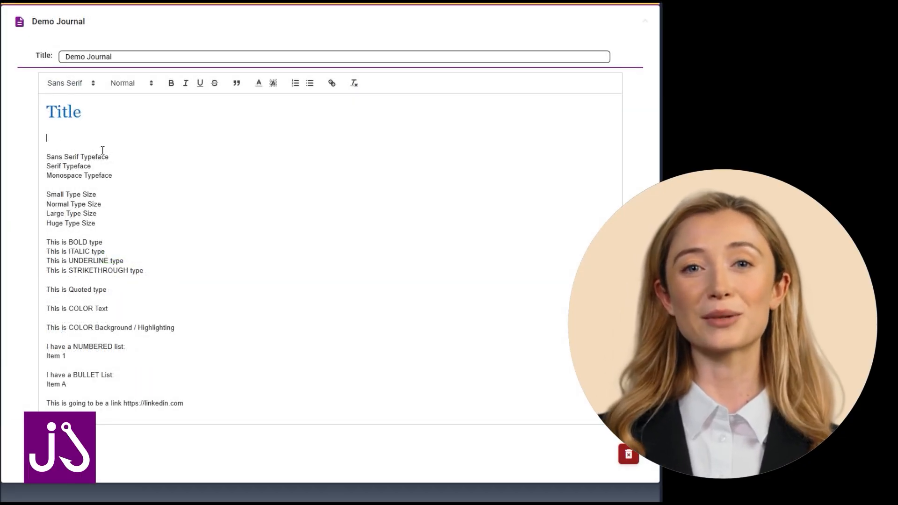
key(ctrl+v)
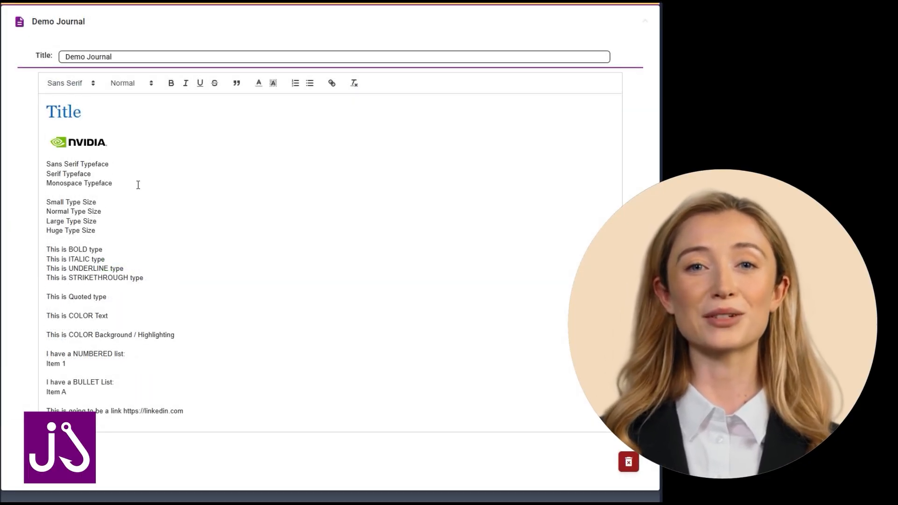
key(Return)
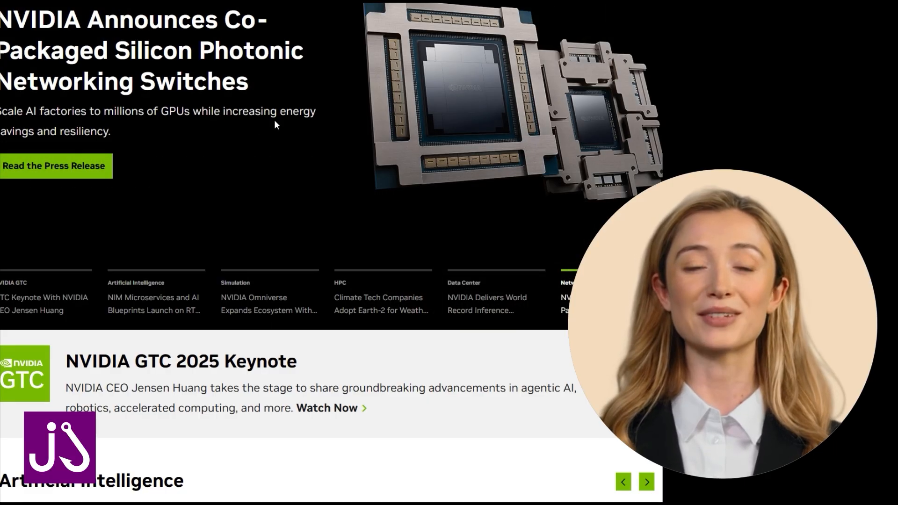
Snip the "NVIDIA Announces Co-Packaged Silicon Photonic Networking Switches" banner from the website and paste it below the logo in the journal.
key(super+shift+s)
drag(1, 4, 452, 137)
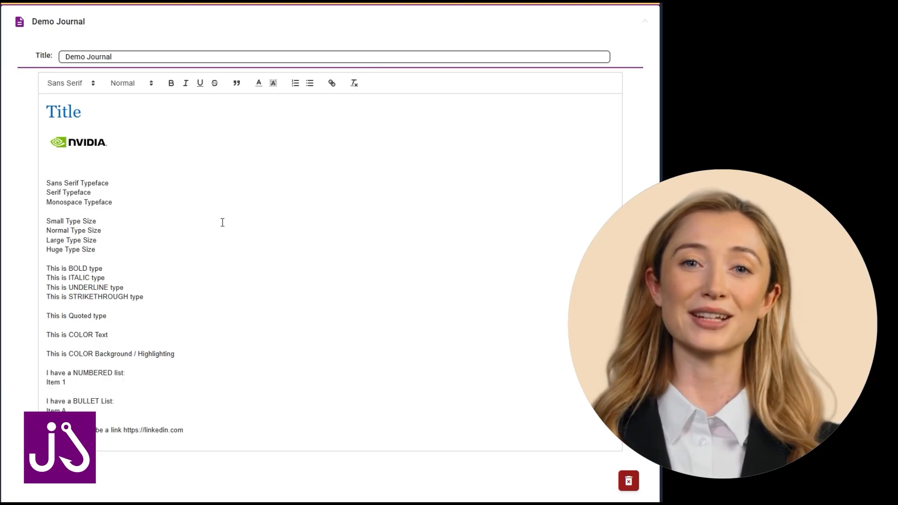
key(ctrl+v)
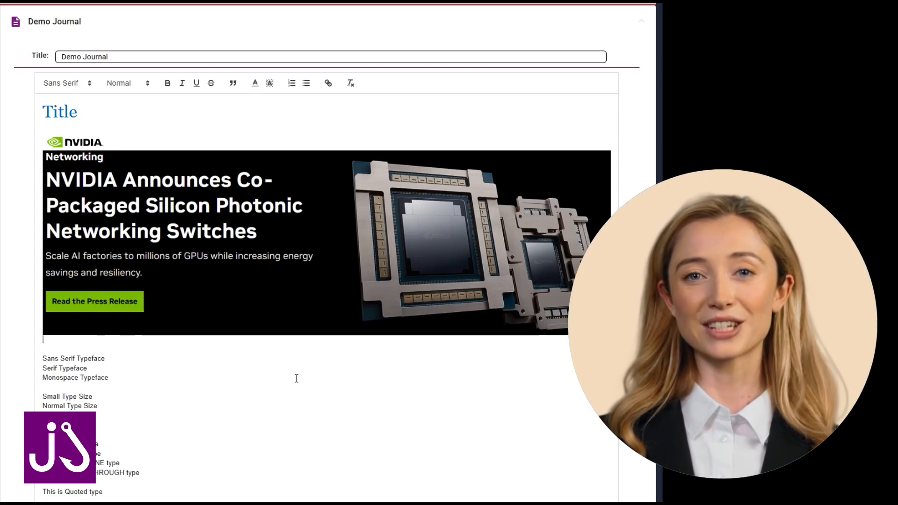
key(Return)
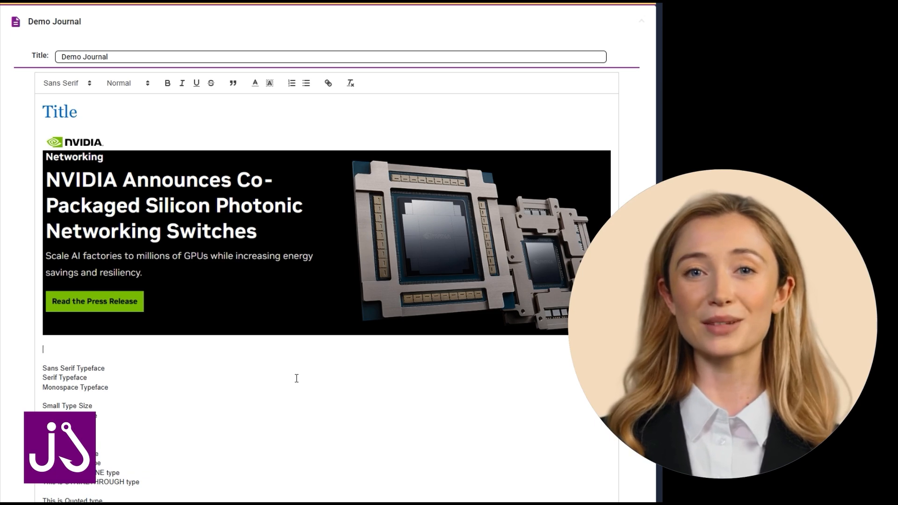